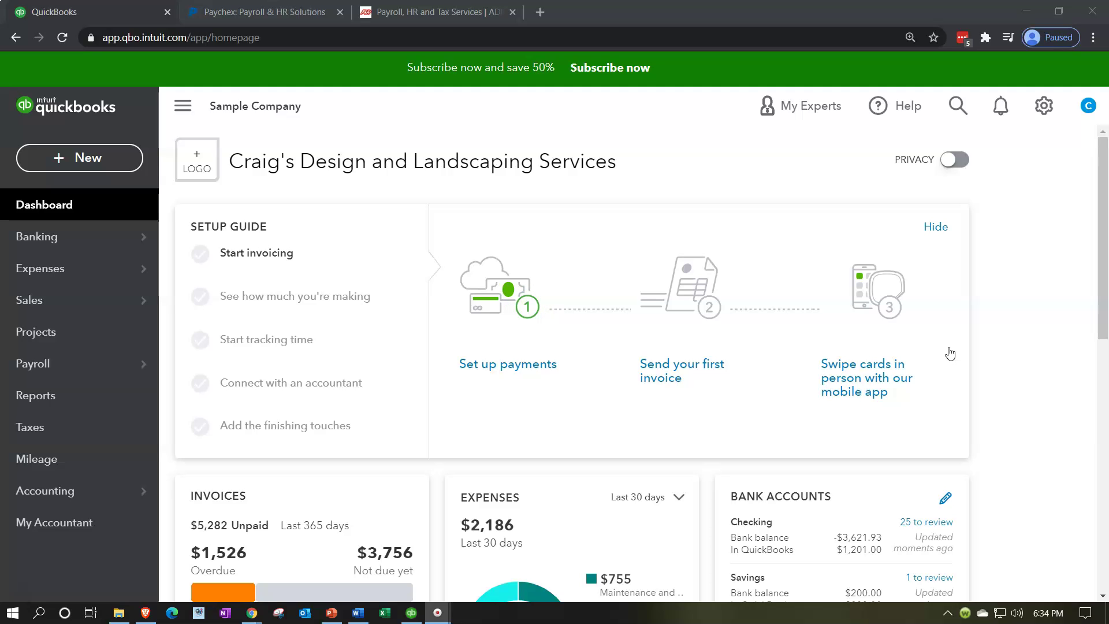
# Open the Balance Sheet report from the reports list and duplicate its browser tab twice.
pyautogui.click(86, 405)
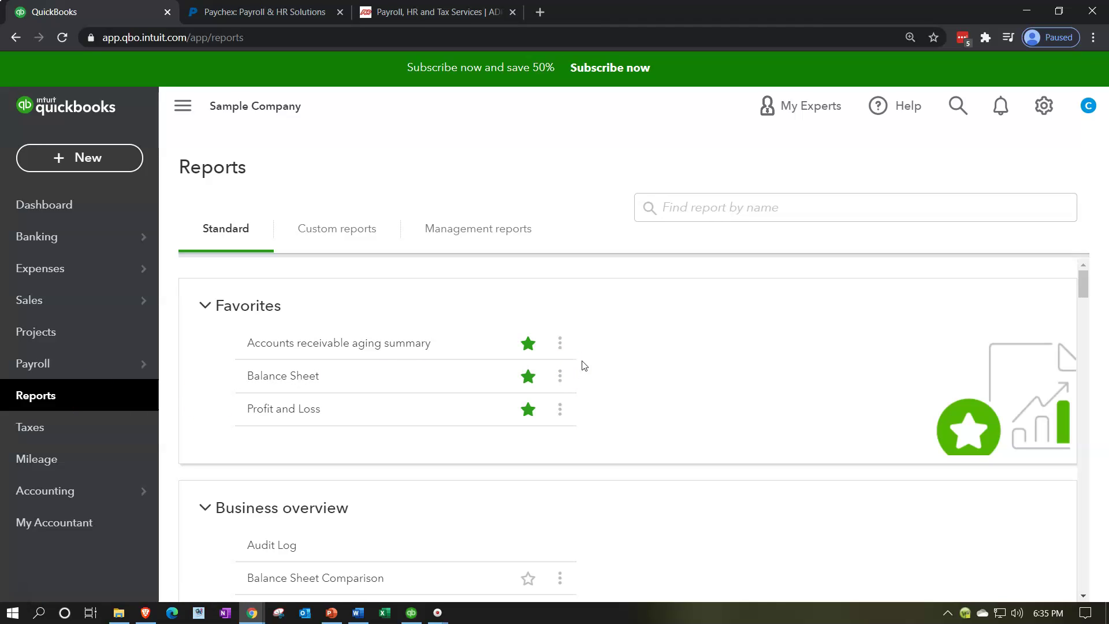
pyautogui.click(298, 374)
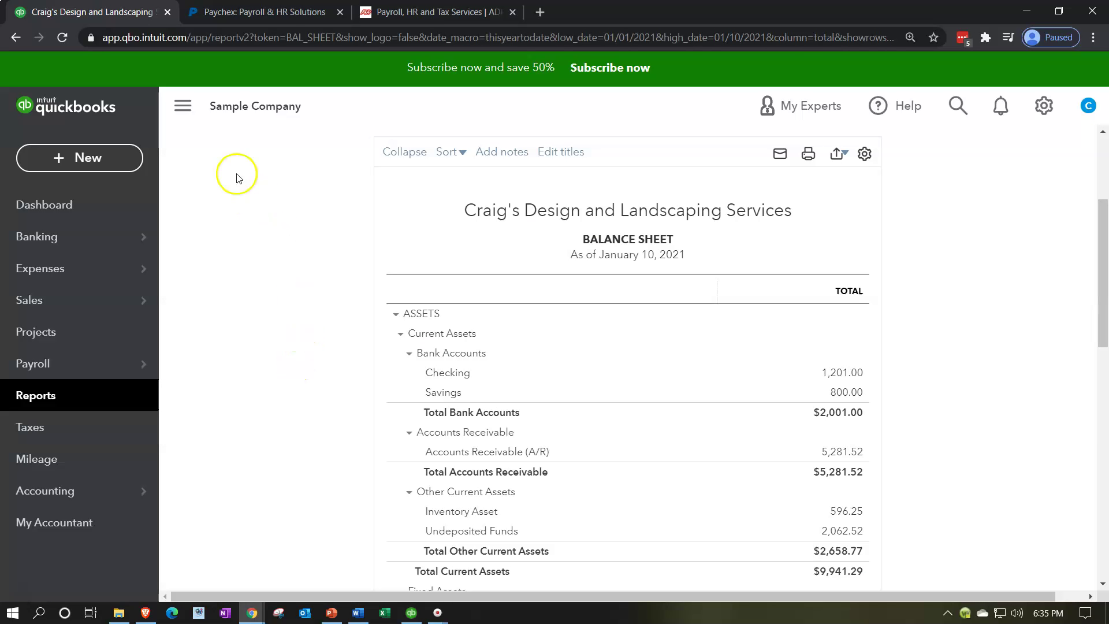
pyautogui.rightClick(110, 11)
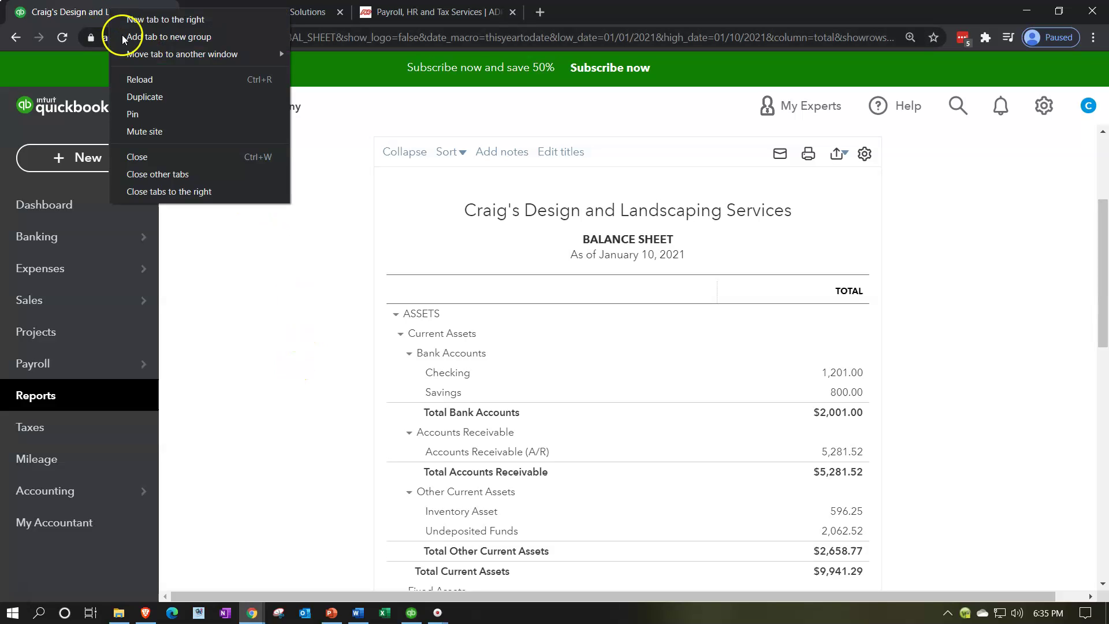
pyautogui.click(148, 97)
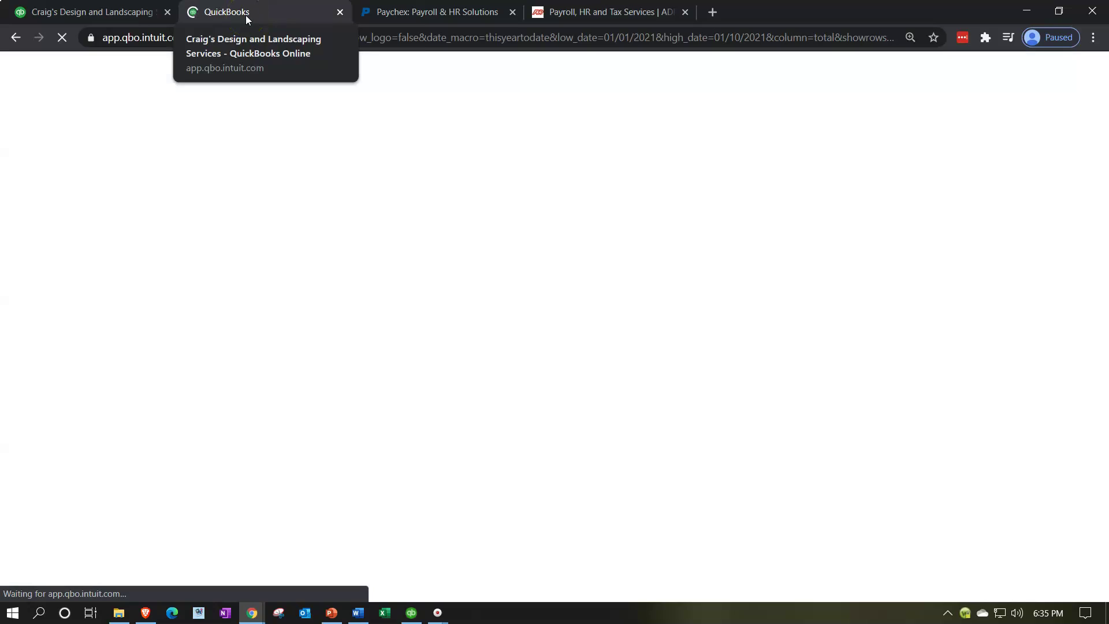
pyautogui.rightClick(245, 16)
pyautogui.click(271, 105)
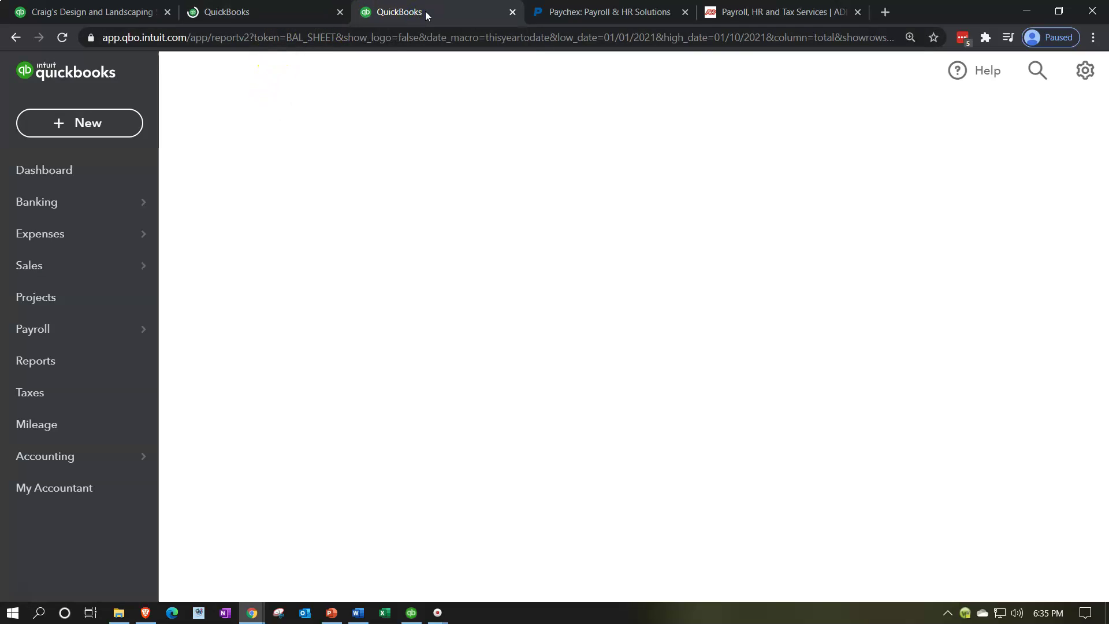
# Open the Profit and Loss report in the second browser tab in place of the Balance Sheet.
pyautogui.click(280, 12)
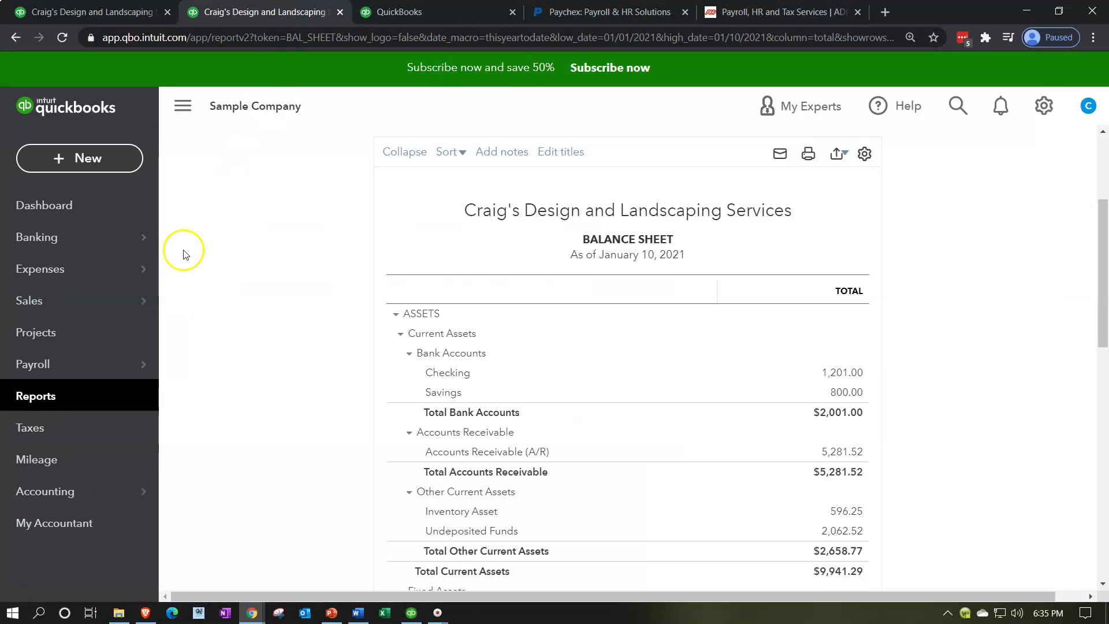
pyautogui.moveTo(108, 370)
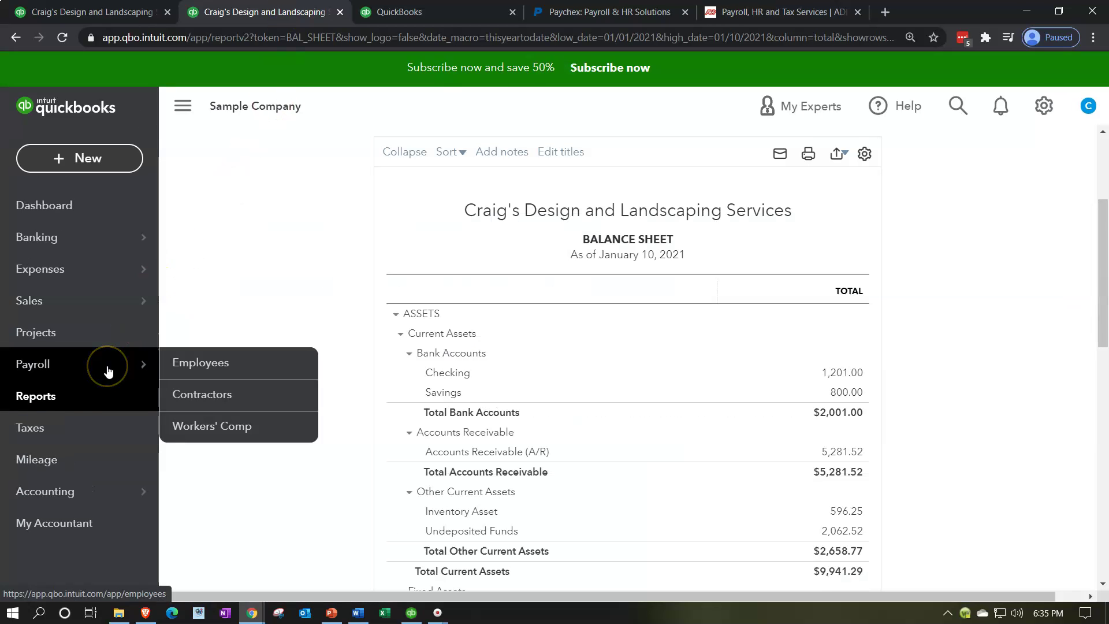
pyautogui.click(74, 399)
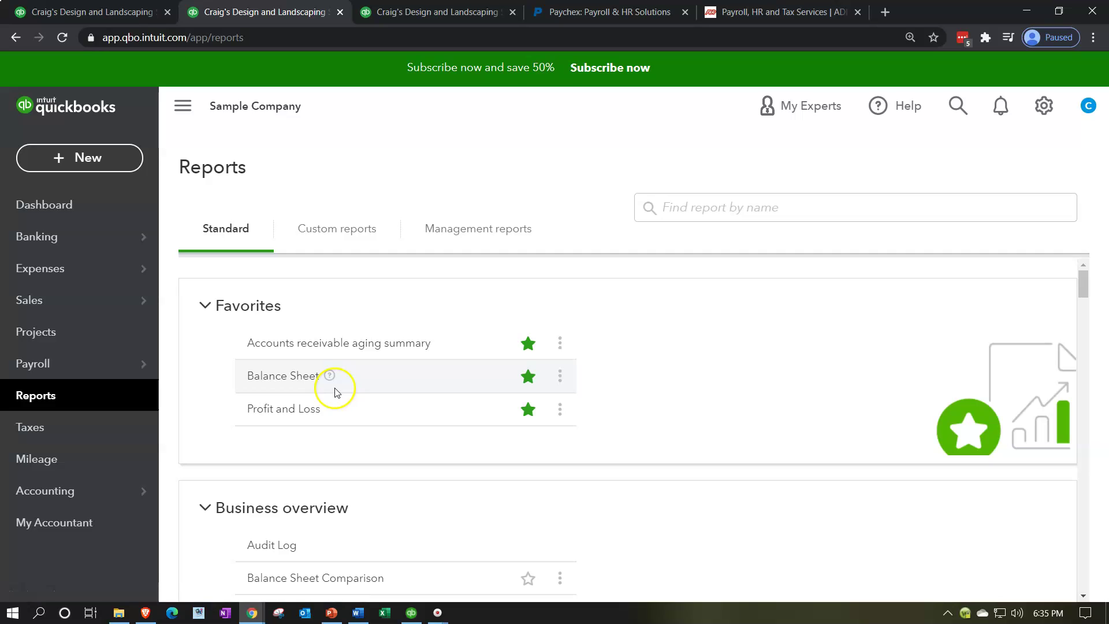
pyautogui.click(291, 410)
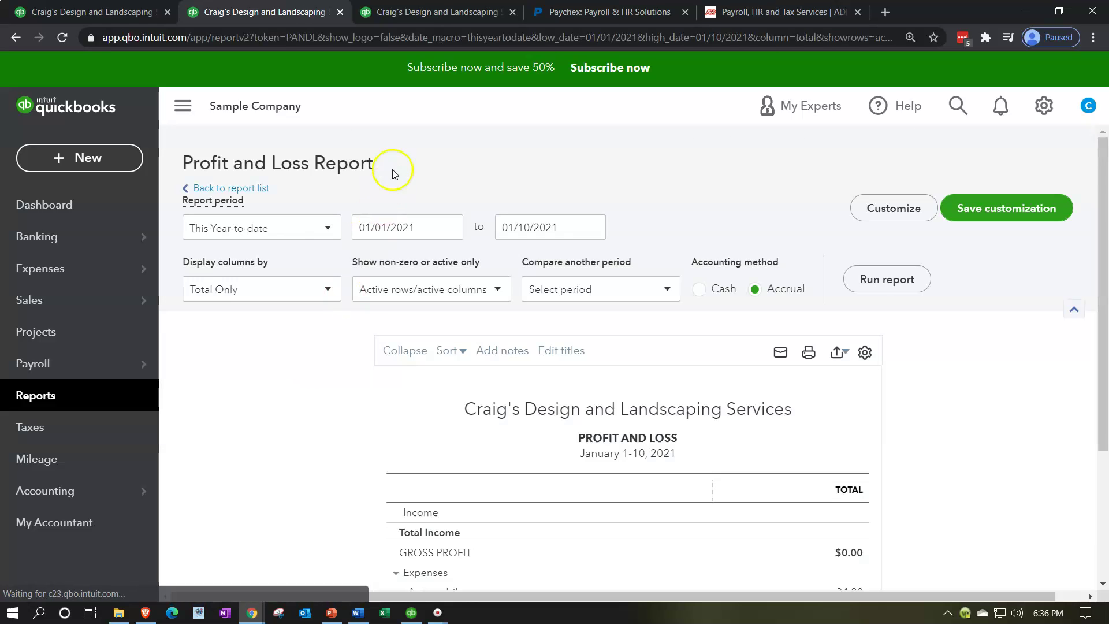
pyautogui.scroll(-3, 393, 162)
# In the third browser tab, hide the navigation menu and run the Balance Sheet for 01/01/2020 to 12/31/2020, with the page zoomed to 125%.
pyautogui.click(441, 13)
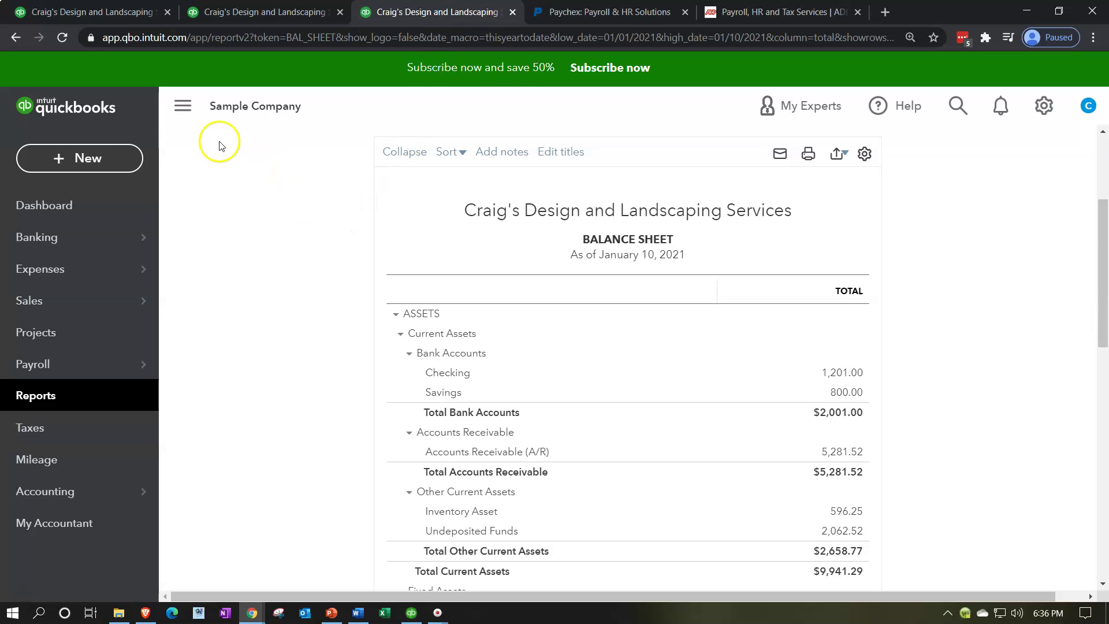
pyautogui.click(182, 106)
pyautogui.scroll(4, 223, 405)
pyautogui.click(272, 225)
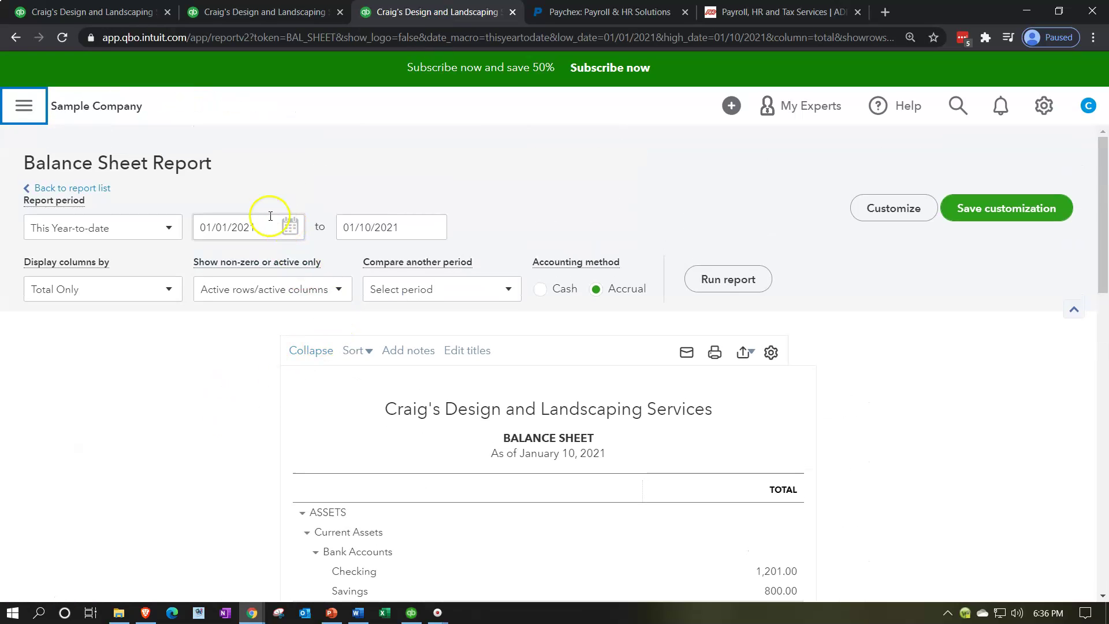
pyautogui.tripleClick(265, 227)
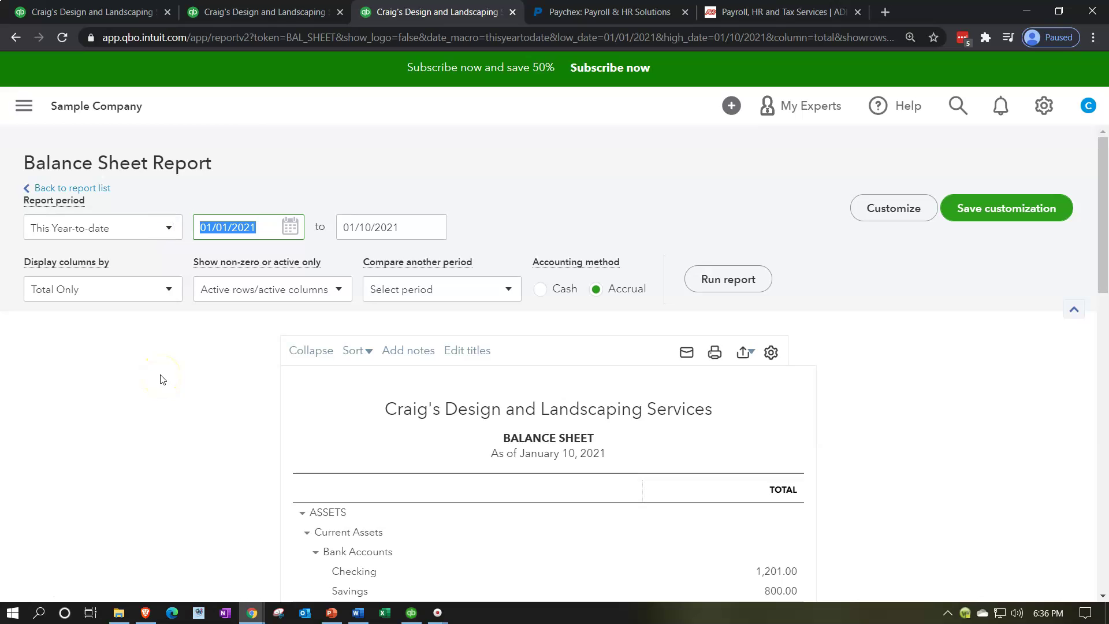
pyautogui.write('010120')
pyautogui.press('Tab')
pyautogui.write('123120')
pyautogui.press('Tab')
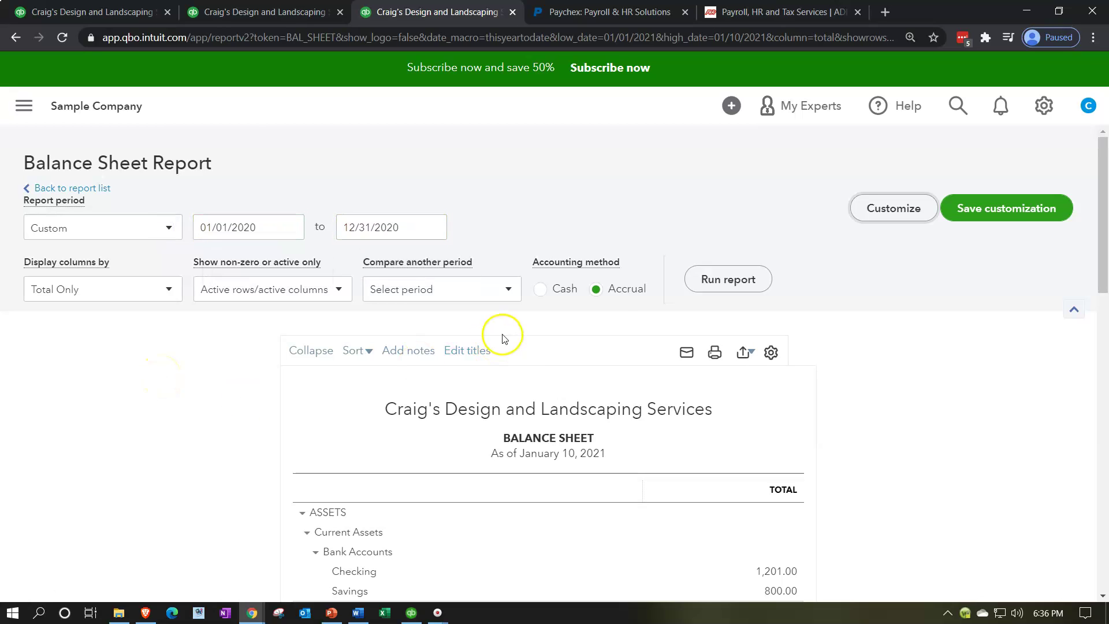
pyautogui.click(716, 280)
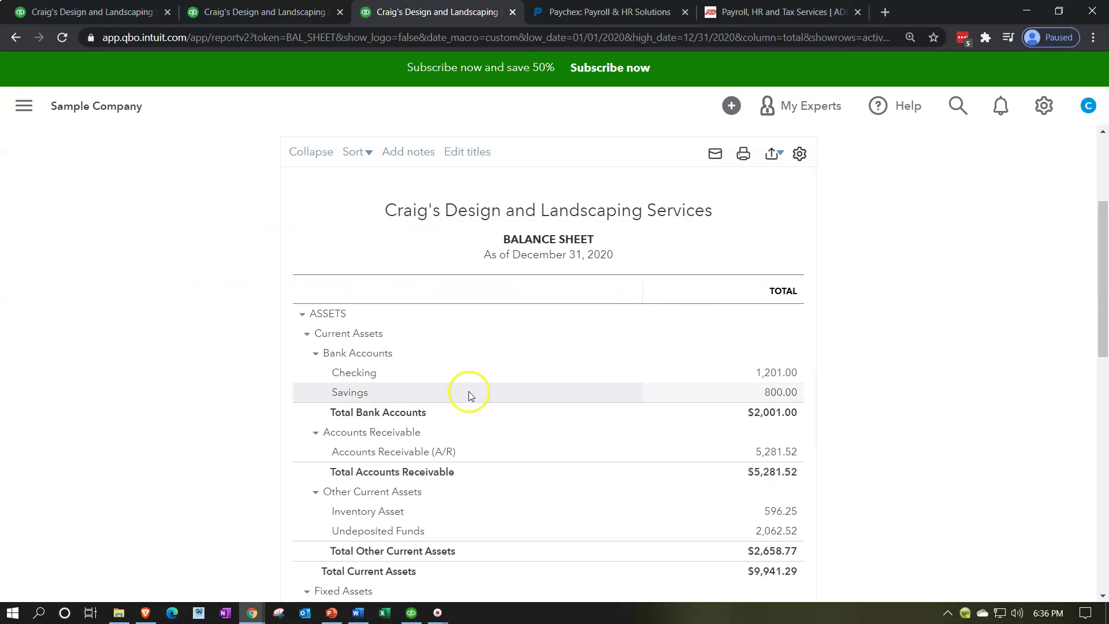
pyautogui.hotkey('ctrl', '+')
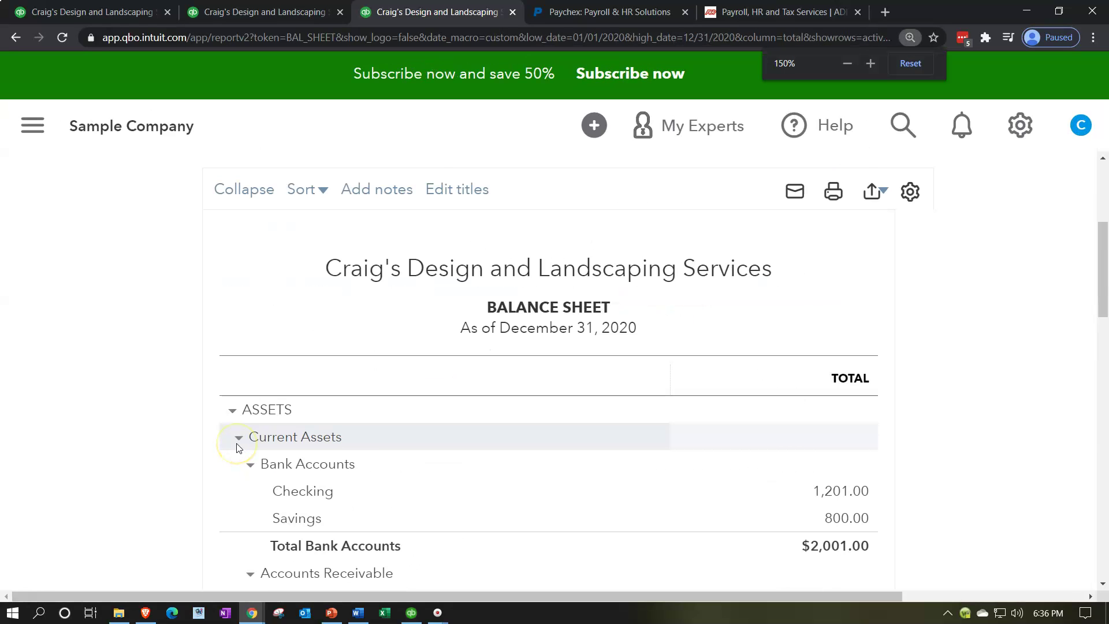
pyautogui.hotkey('ctrl', '-')
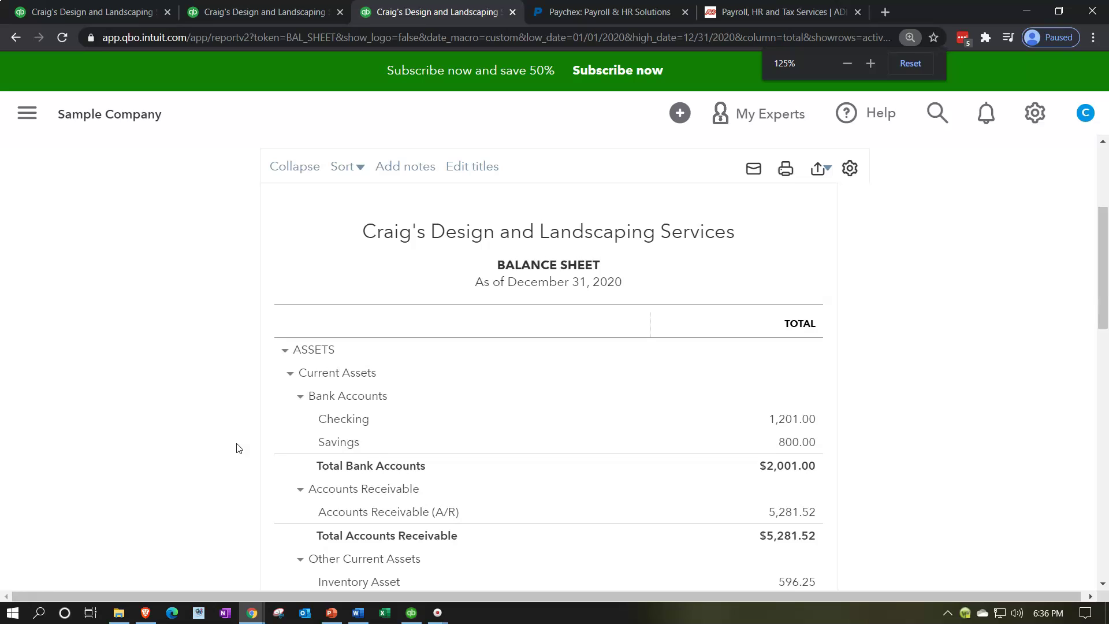
# In the Profit and Loss tab, hide the navigation menu and run the report for 01/01/2020 to 12/31/2020.
pyautogui.click(285, 21)
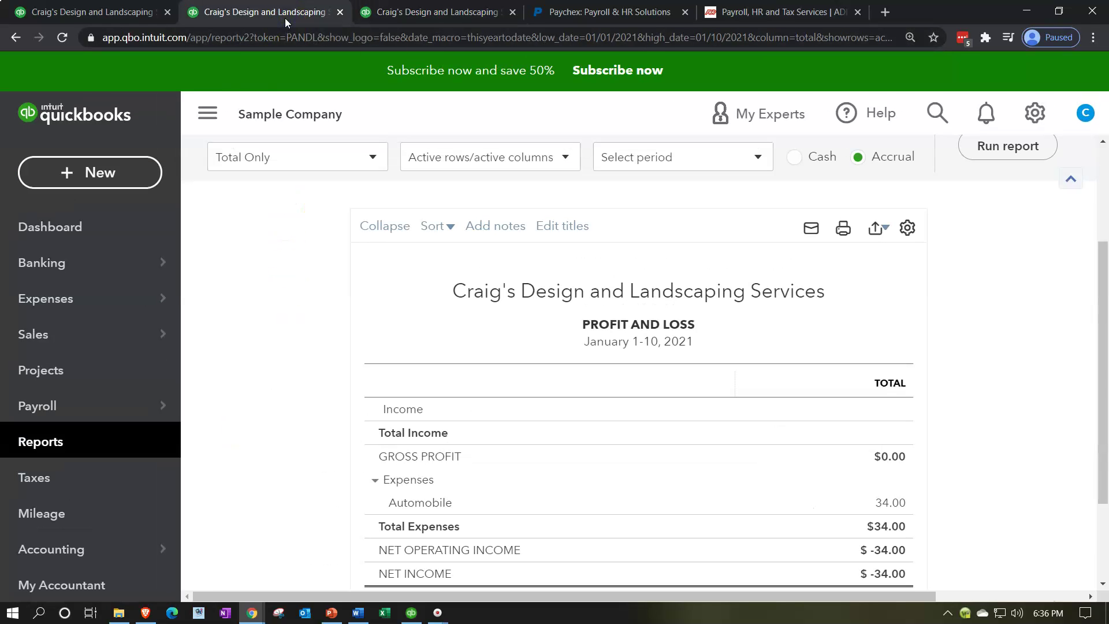
pyautogui.click(212, 114)
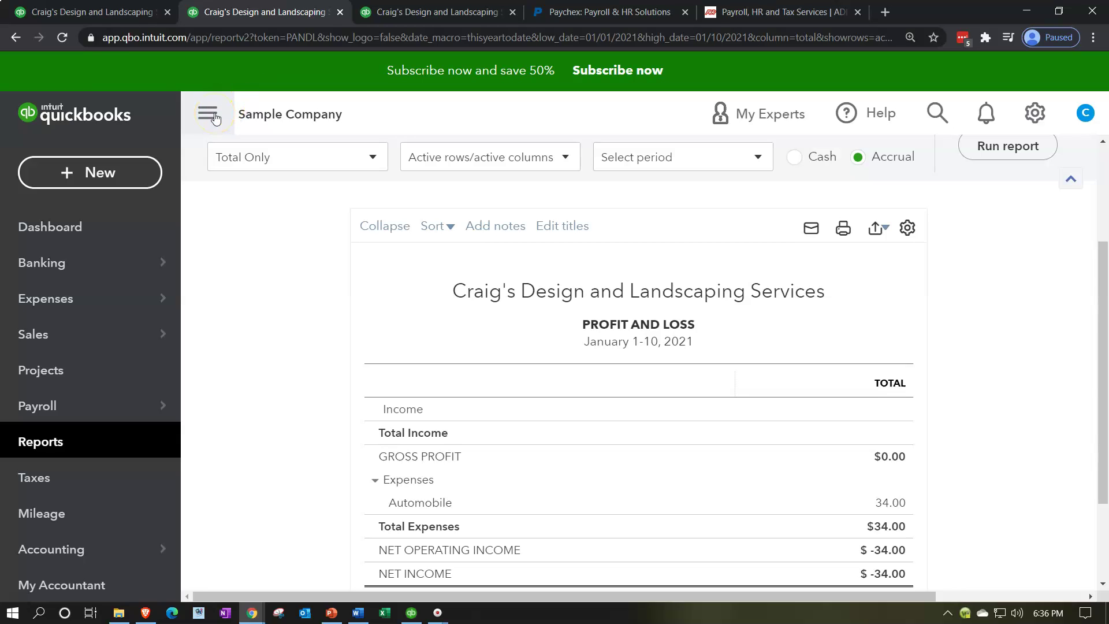
pyautogui.scroll(3, 187, 428)
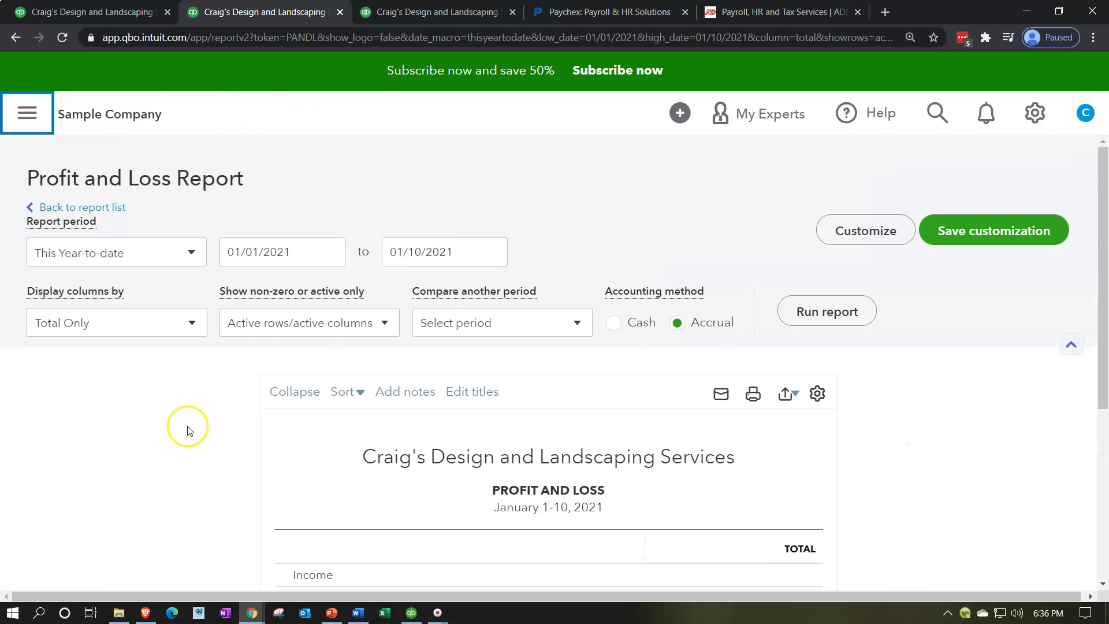
pyautogui.click(248, 252)
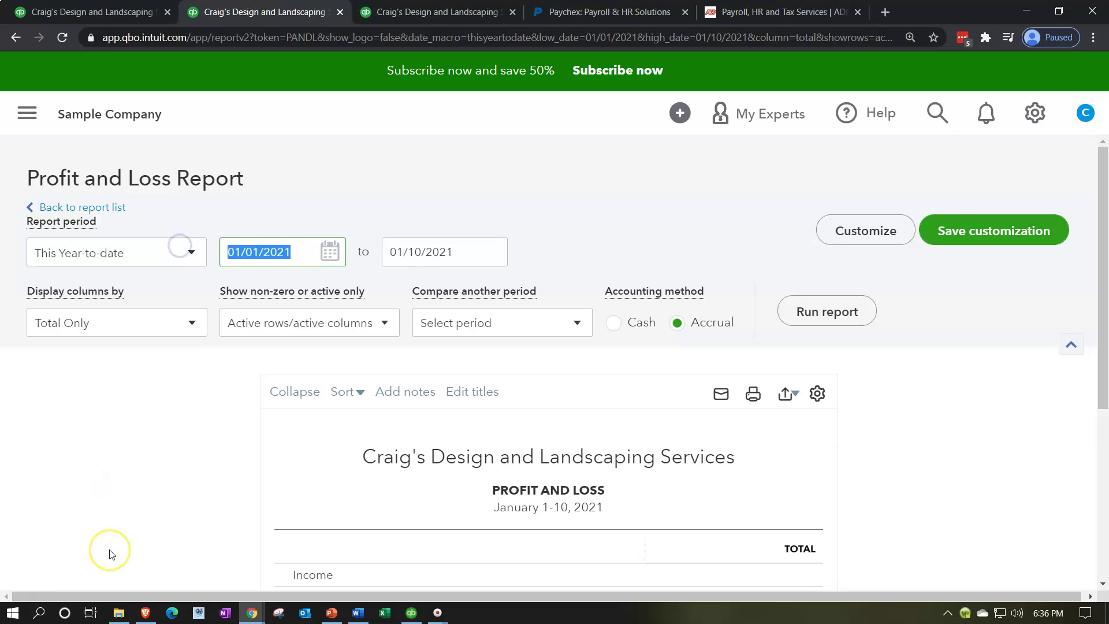
pyautogui.write('01/01/2020')
pyautogui.press('Tab')
pyautogui.write('12/31/2020')
pyautogui.press('Tab')
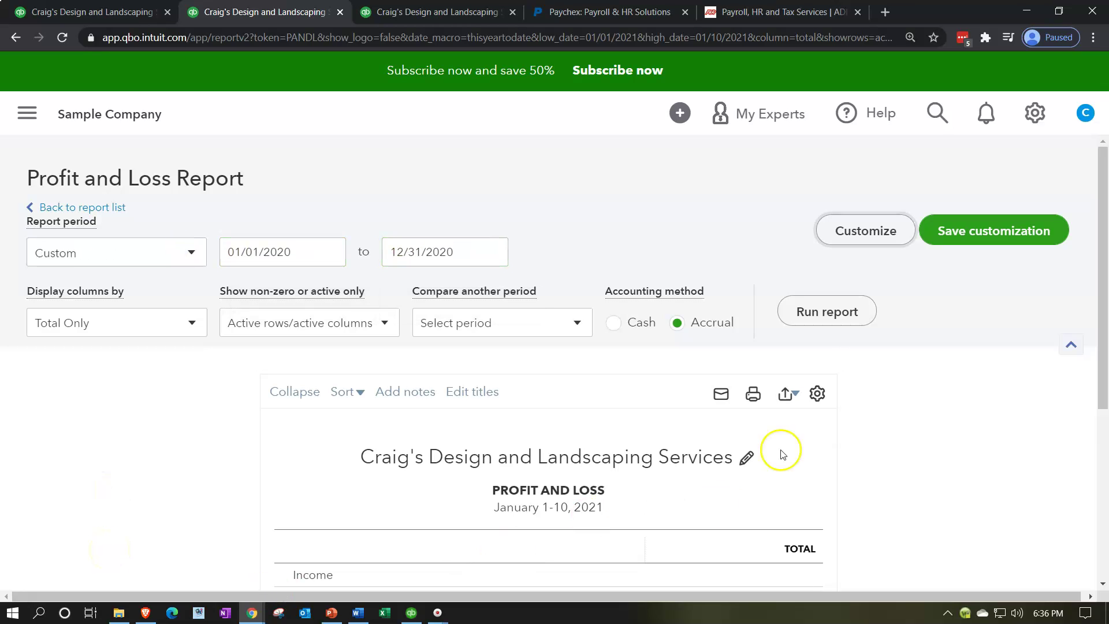
pyautogui.click(830, 321)
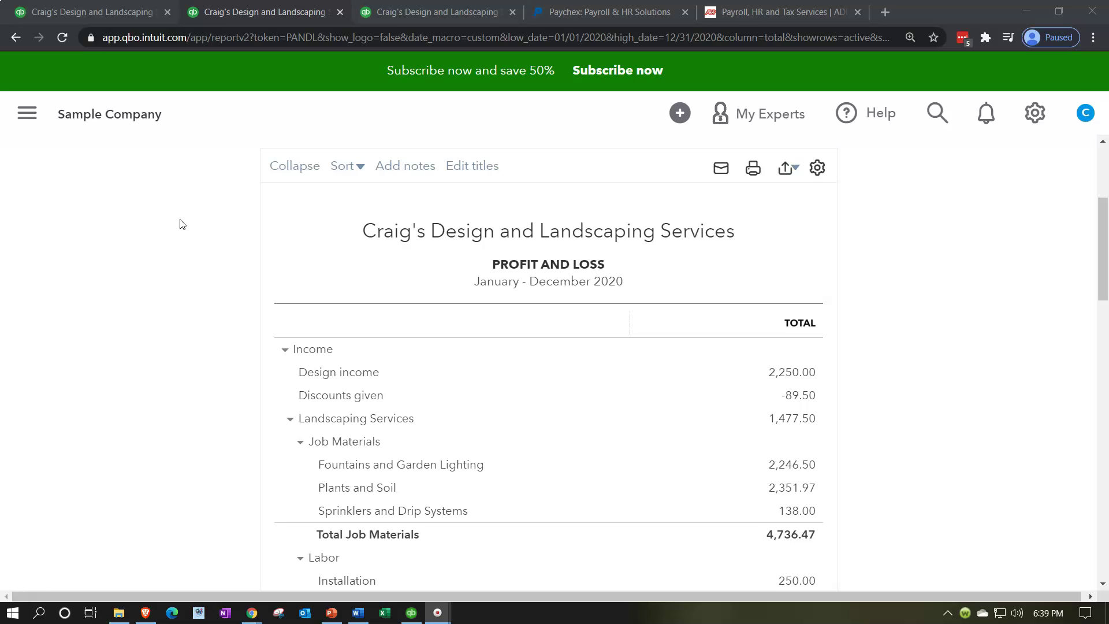
# Examine the asset accounts on the Balance Sheet alongside the income, cost of goods sold and expense lines on the Profit and Loss.
pyautogui.click(358, 73)
pyautogui.click(400, 18)
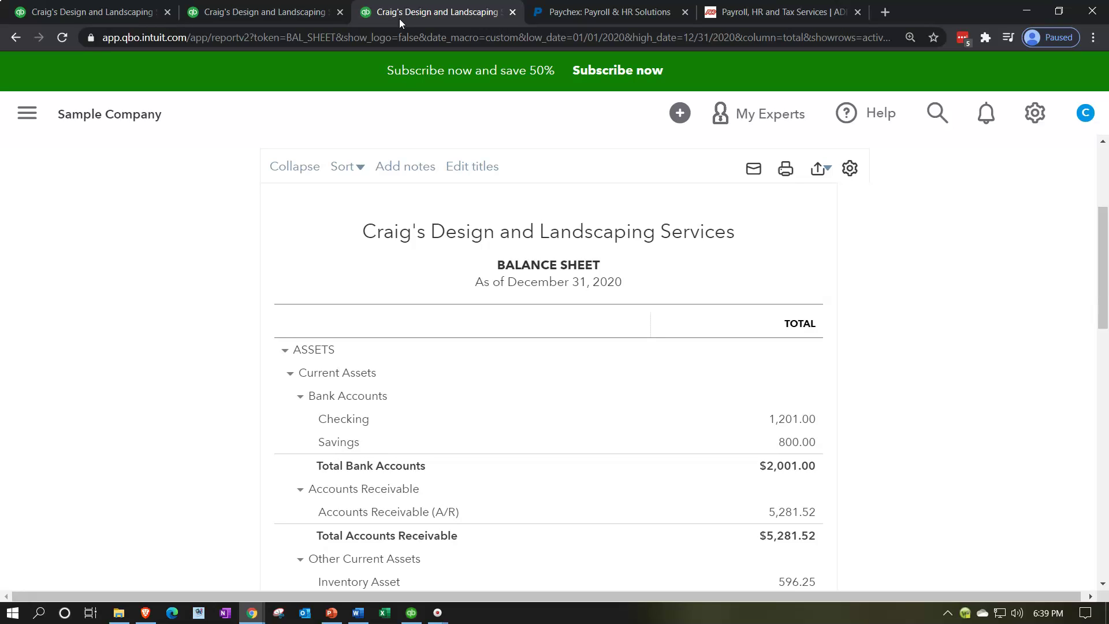
pyautogui.scroll(-3, 226, 456)
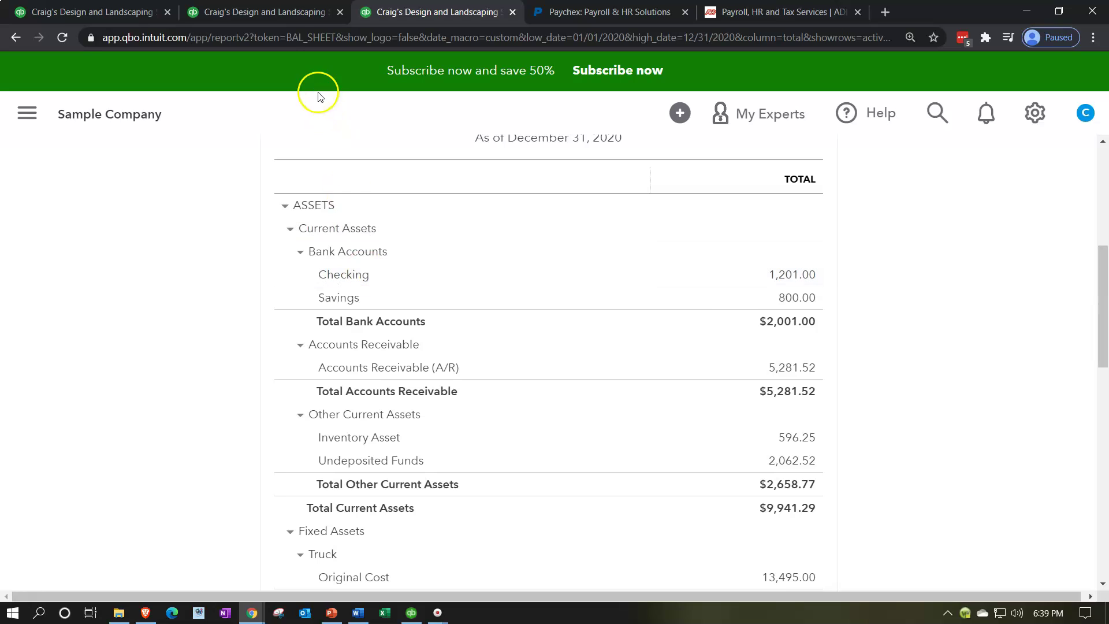
pyautogui.click(295, 13)
pyautogui.scroll(-6, 297, 391)
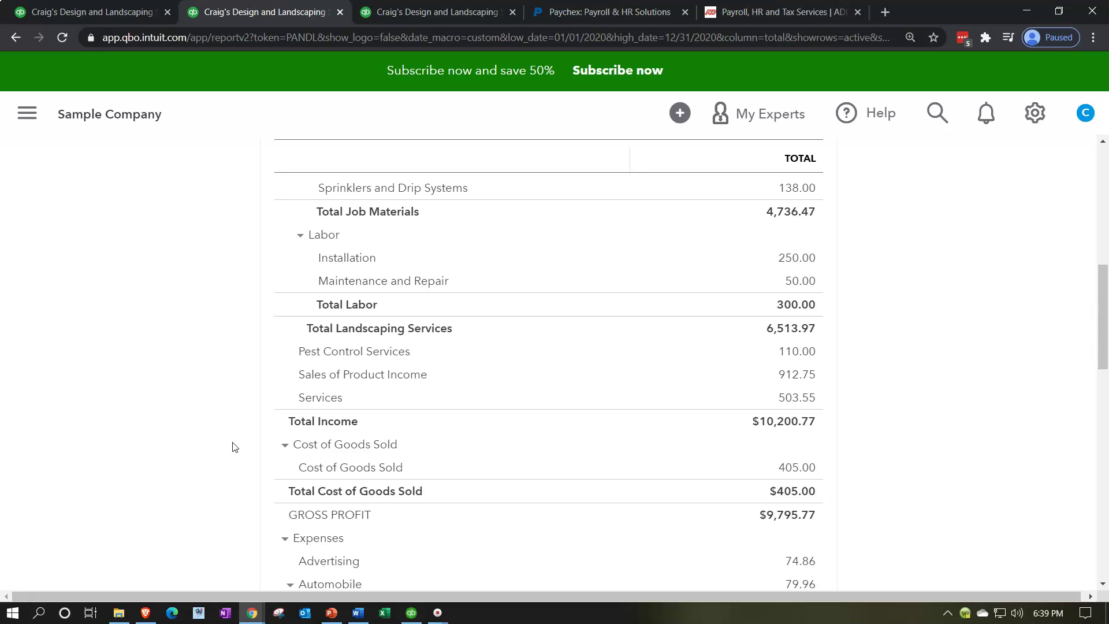
pyautogui.scroll(-1, 234, 447)
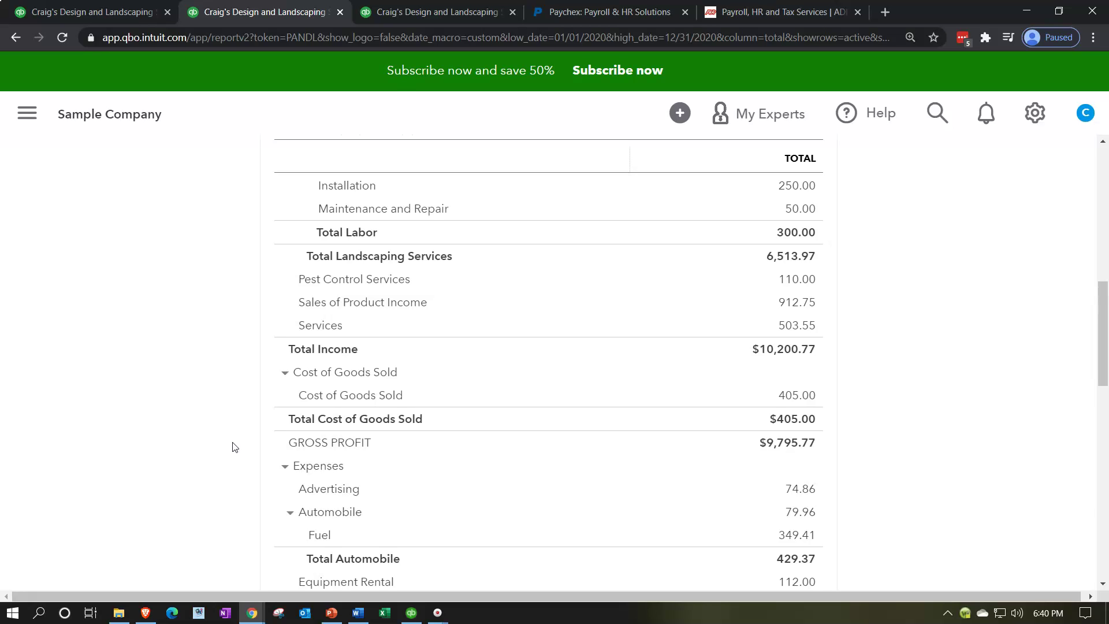
pyautogui.click(393, 17)
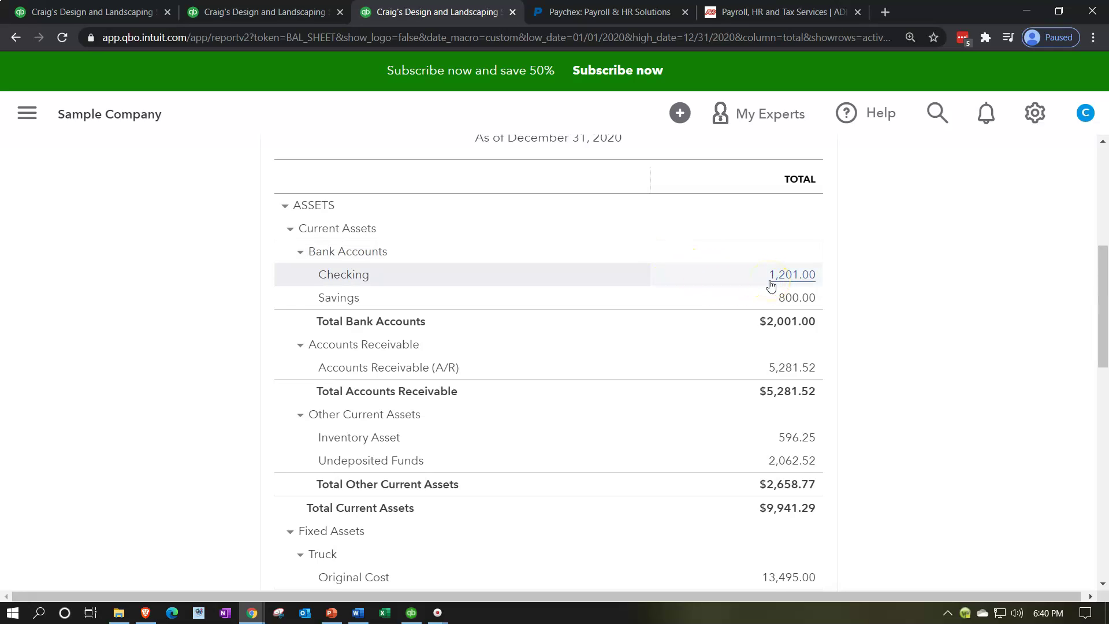
pyautogui.click(279, 14)
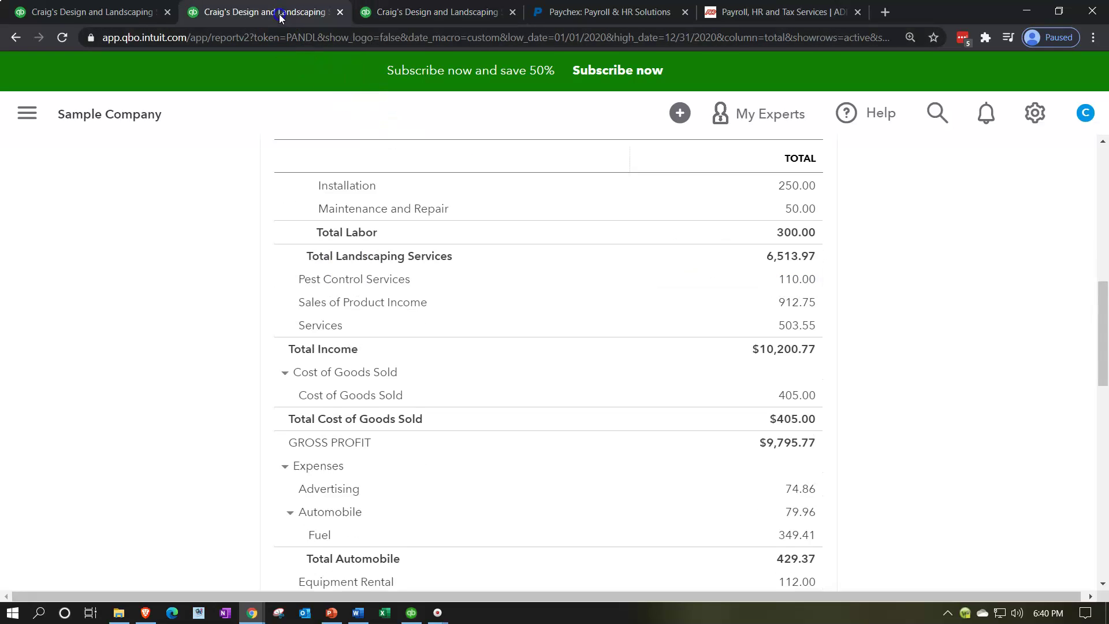
pyautogui.scroll(-3, 173, 491)
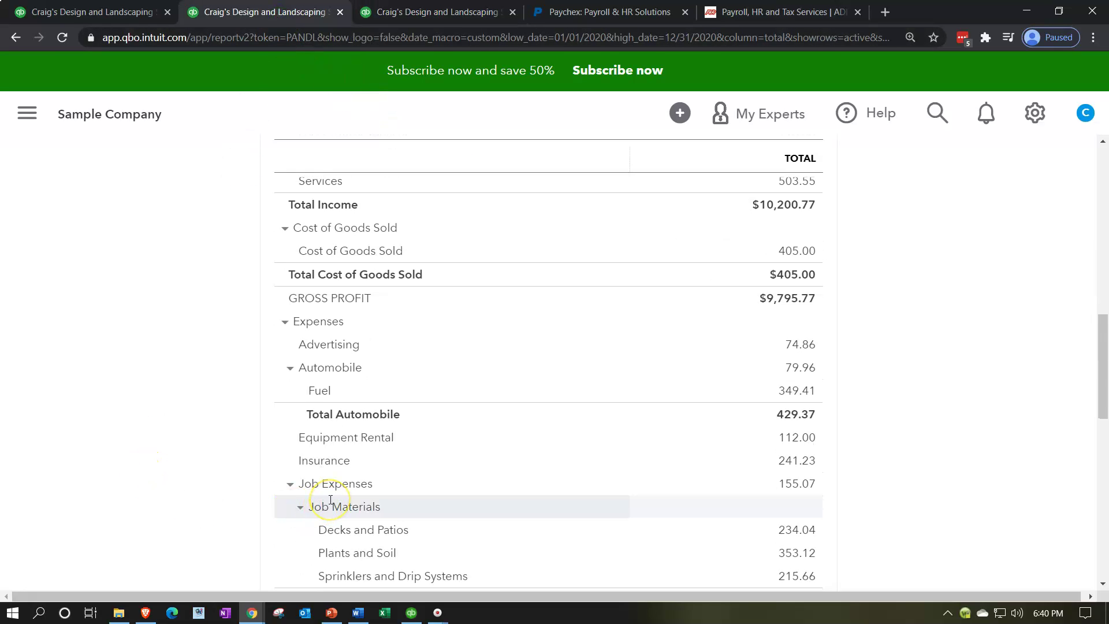
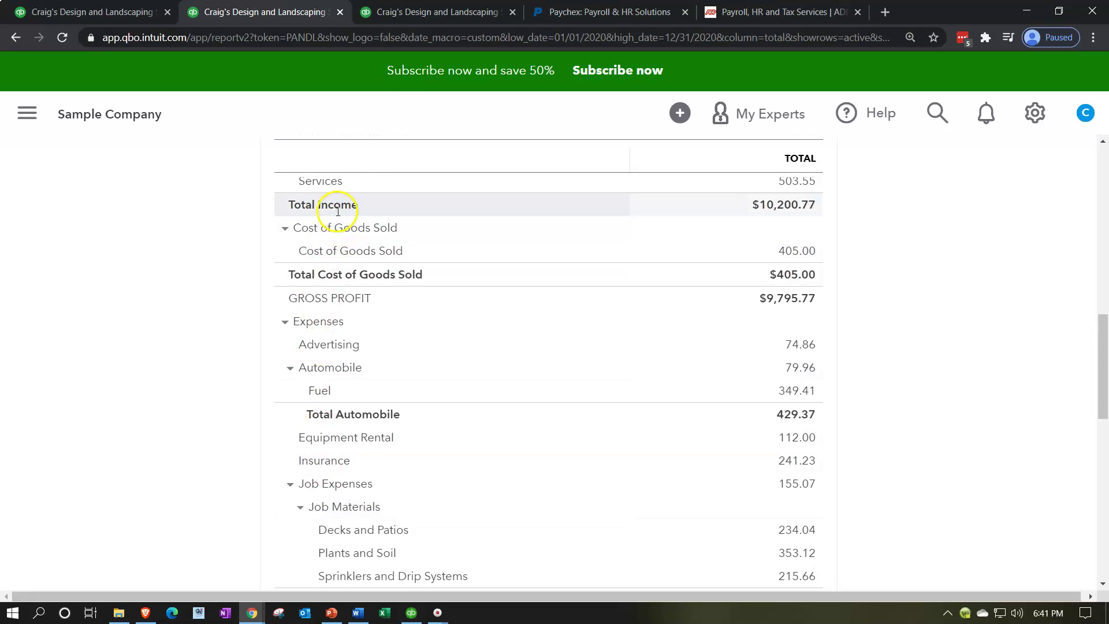
# Examine the current liabilities on the Balance Sheet and the job and professional fee expenses on the Profit and Loss.
pyautogui.click(393, 13)
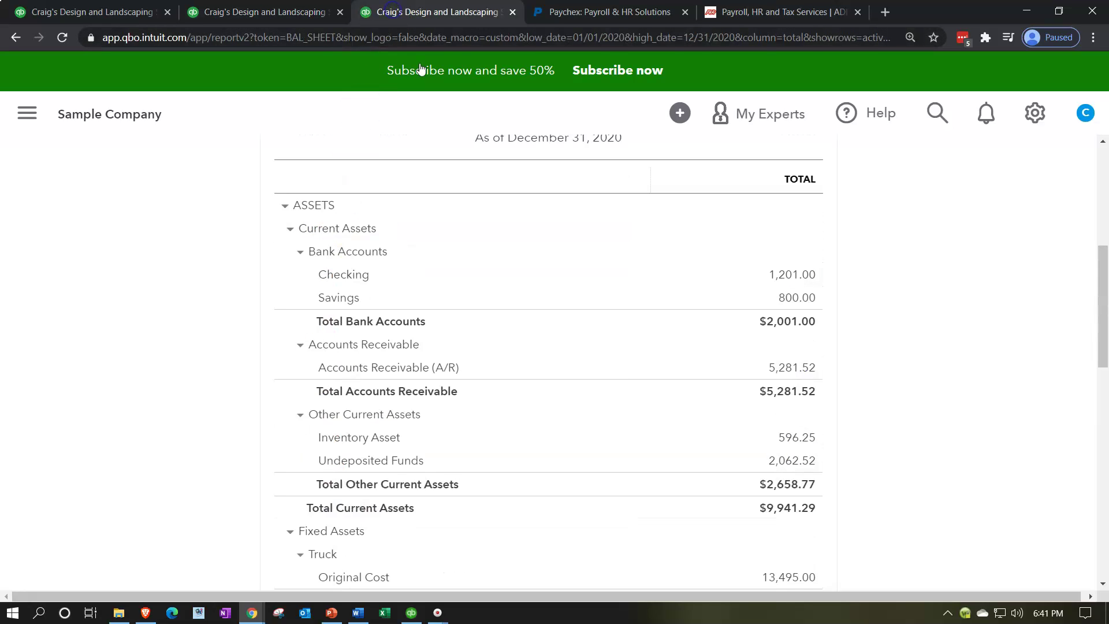
pyautogui.scroll(-4, 590, 542)
pyautogui.scroll(-3, 595, 546)
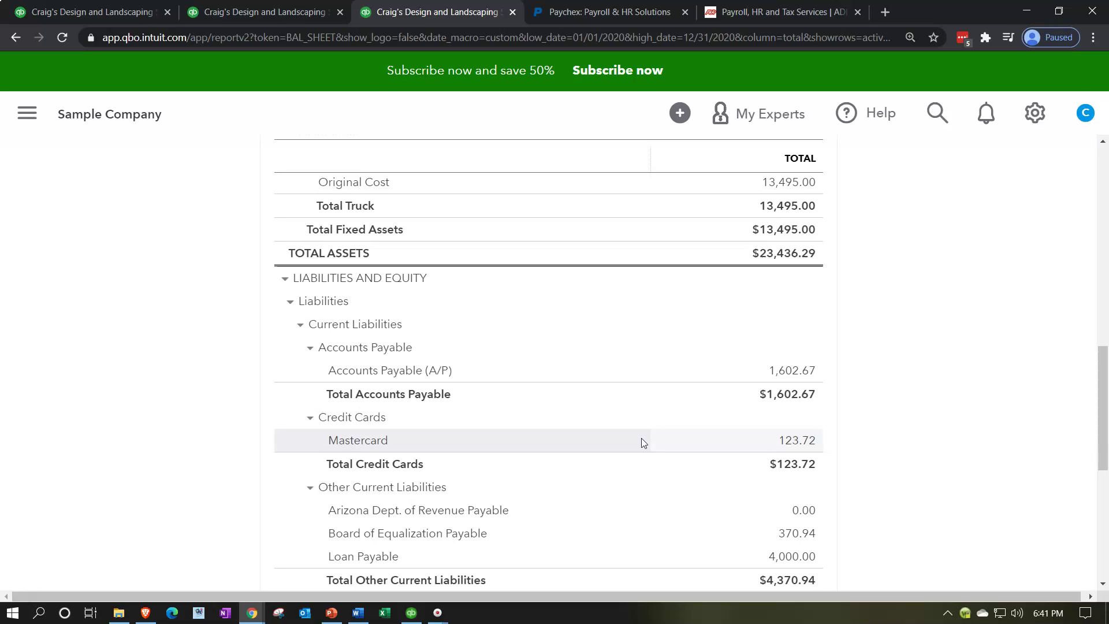
pyautogui.click(300, 12)
pyautogui.scroll(-3, 389, 404)
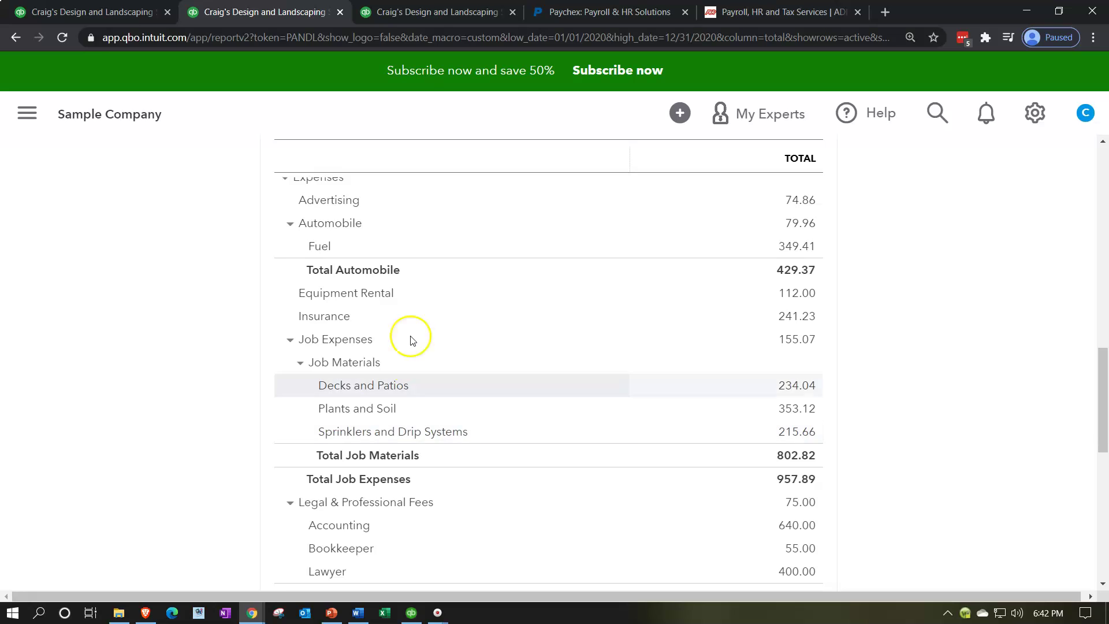
pyautogui.click(430, 12)
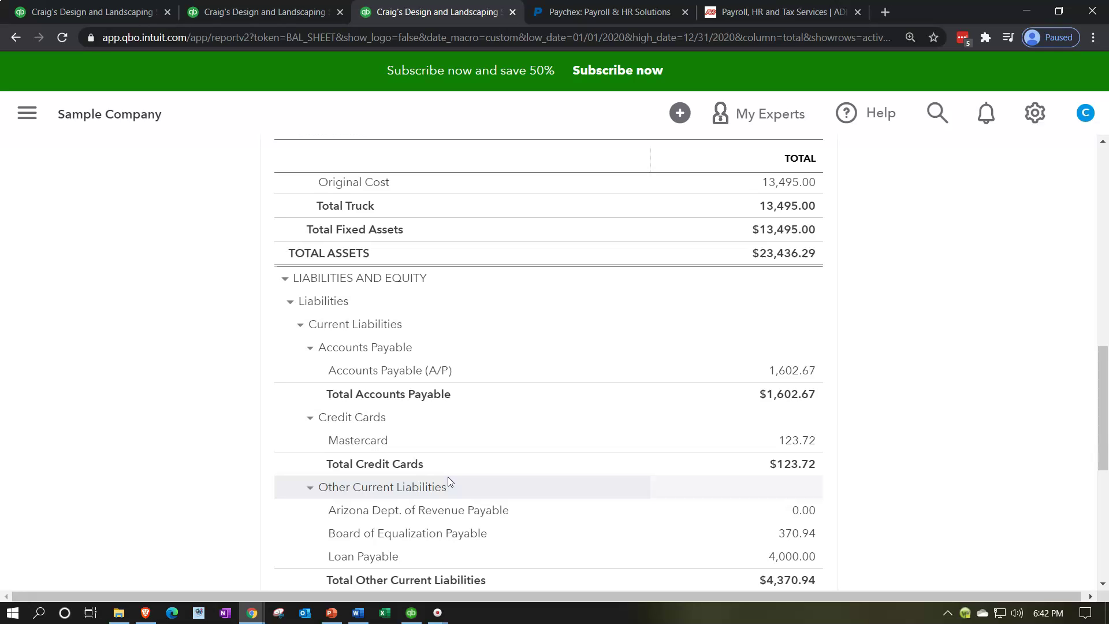
pyautogui.scroll(-1, 448, 477)
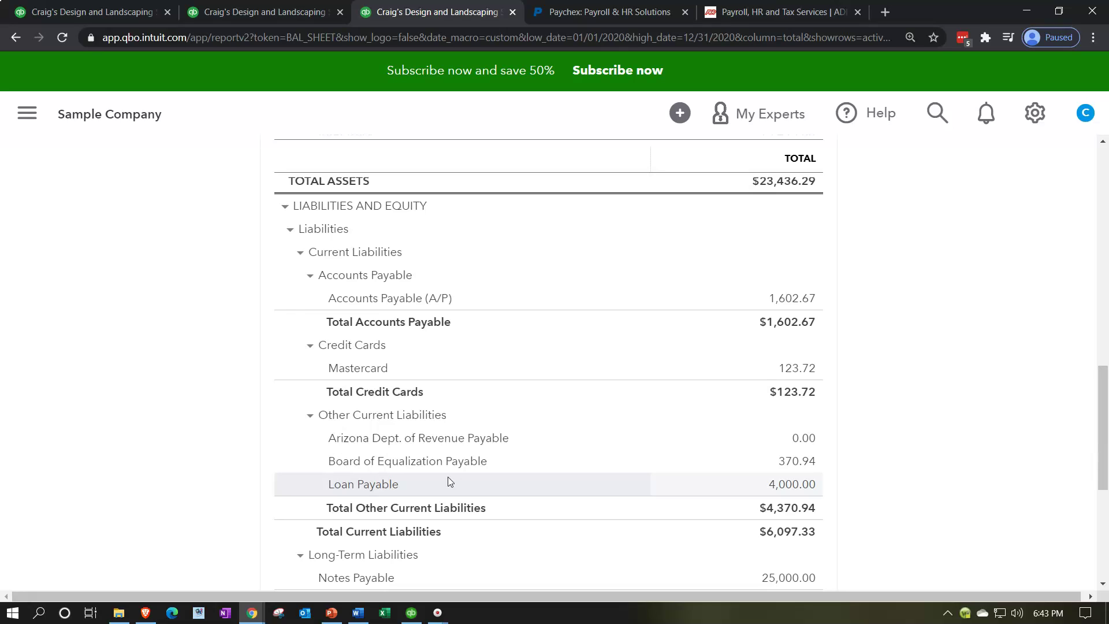
# Review the Balance Sheet from the liability accounts back up to the bank accounts at the start of the report.
pyautogui.click(263, 420)
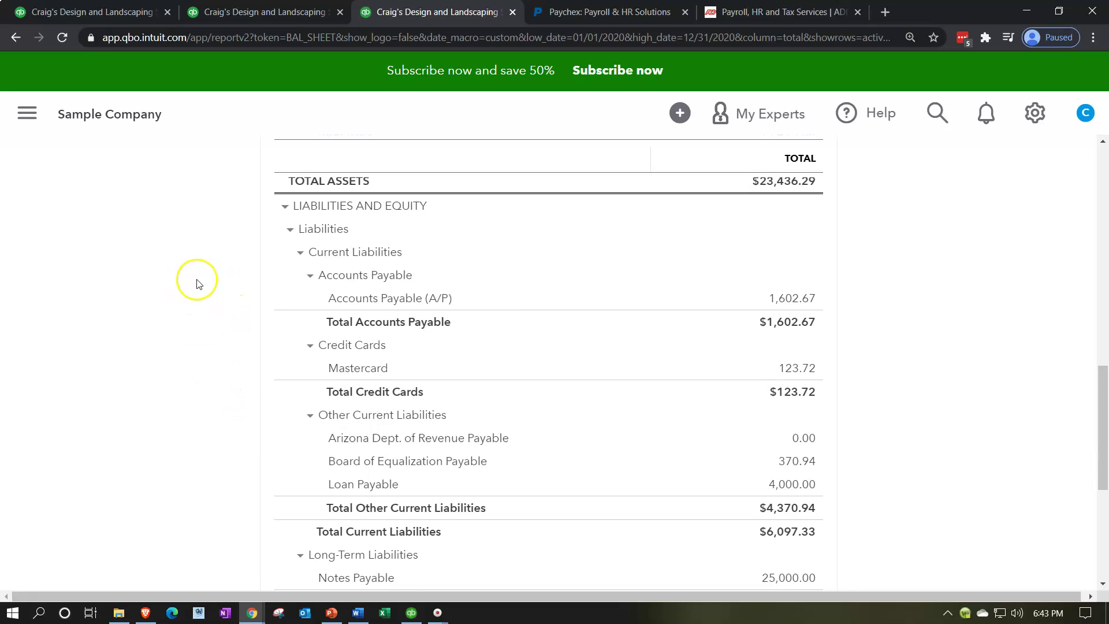
pyautogui.scroll(6, 197, 283)
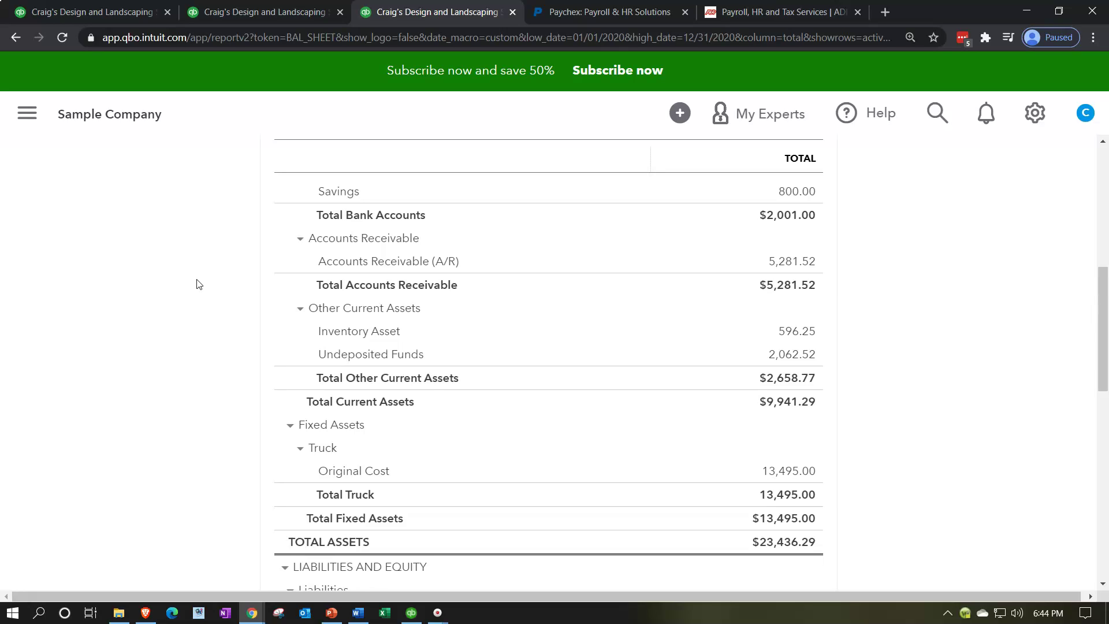
pyautogui.scroll(3, 198, 283)
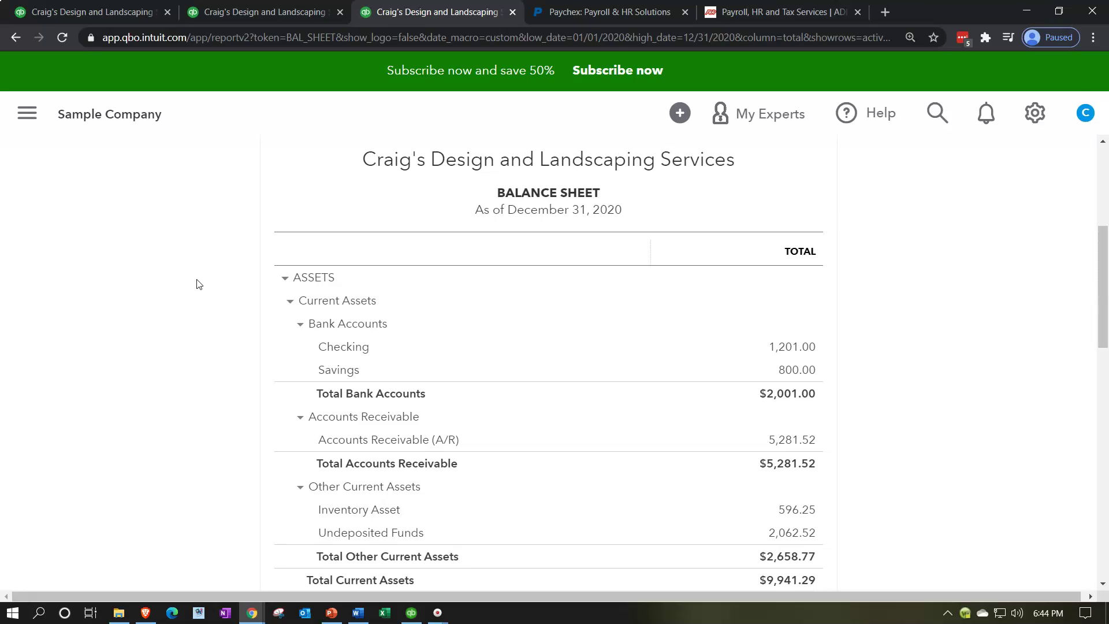
# In the first browser tab, open the Reports list and locate the Employees group among the standard reports.
pyautogui.click(132, 16)
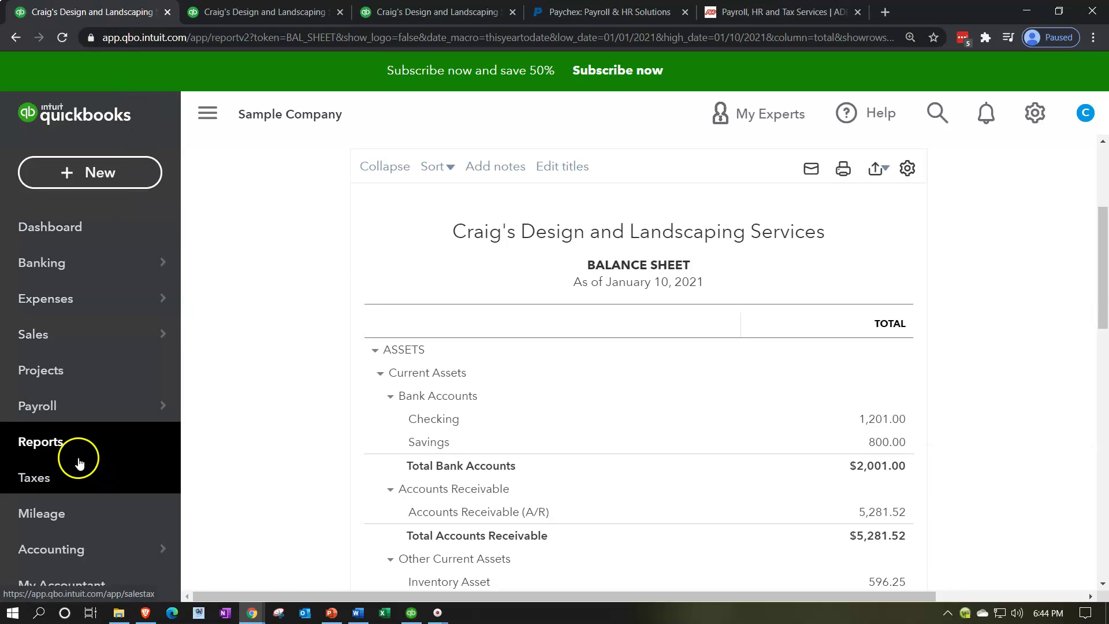
pyautogui.click(66, 446)
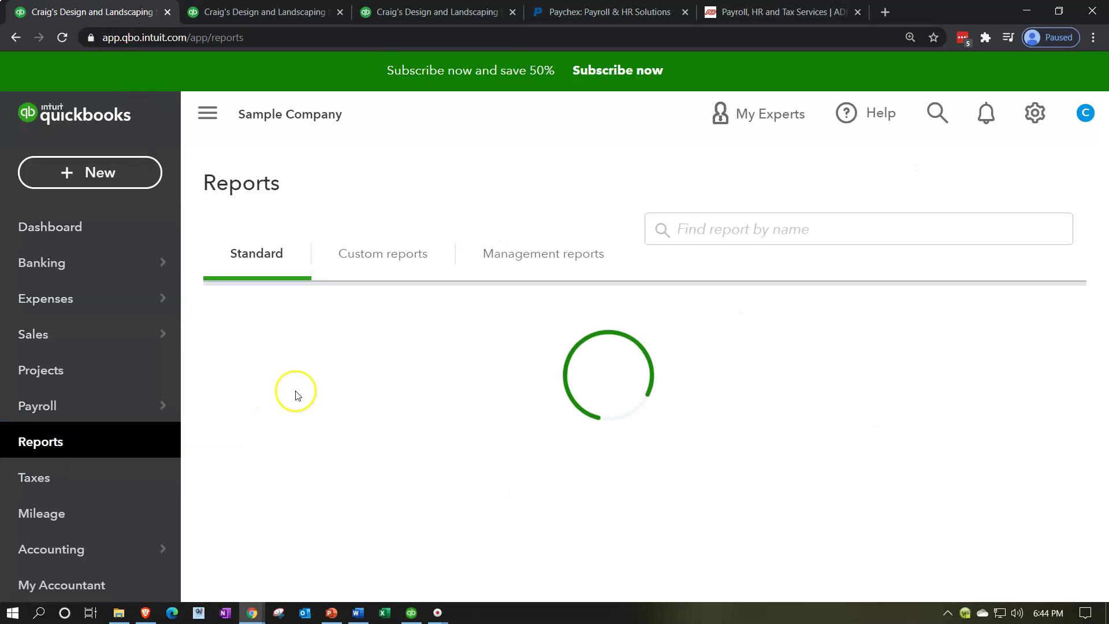
pyautogui.scroll(-4, 296, 396)
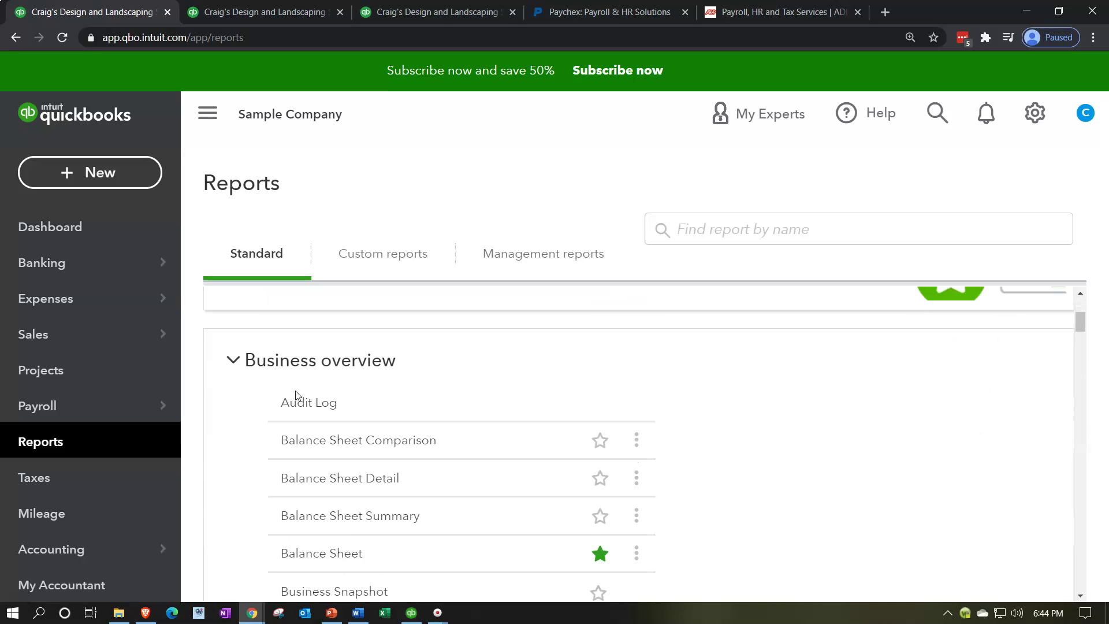
pyautogui.scroll(-10, 296, 396)
pyautogui.scroll(-10, 296, 397)
pyautogui.scroll(-4, 252, 462)
pyautogui.scroll(-10, 252, 467)
pyautogui.scroll(-10, 254, 467)
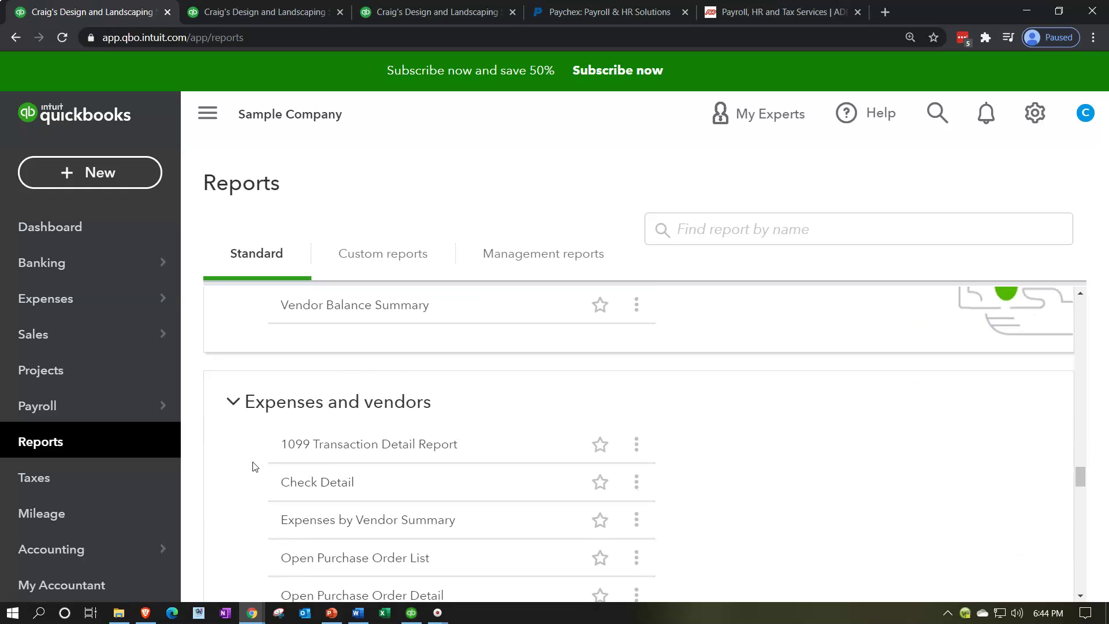
pyautogui.scroll(-1, 253, 467)
pyautogui.scroll(-10, 252, 467)
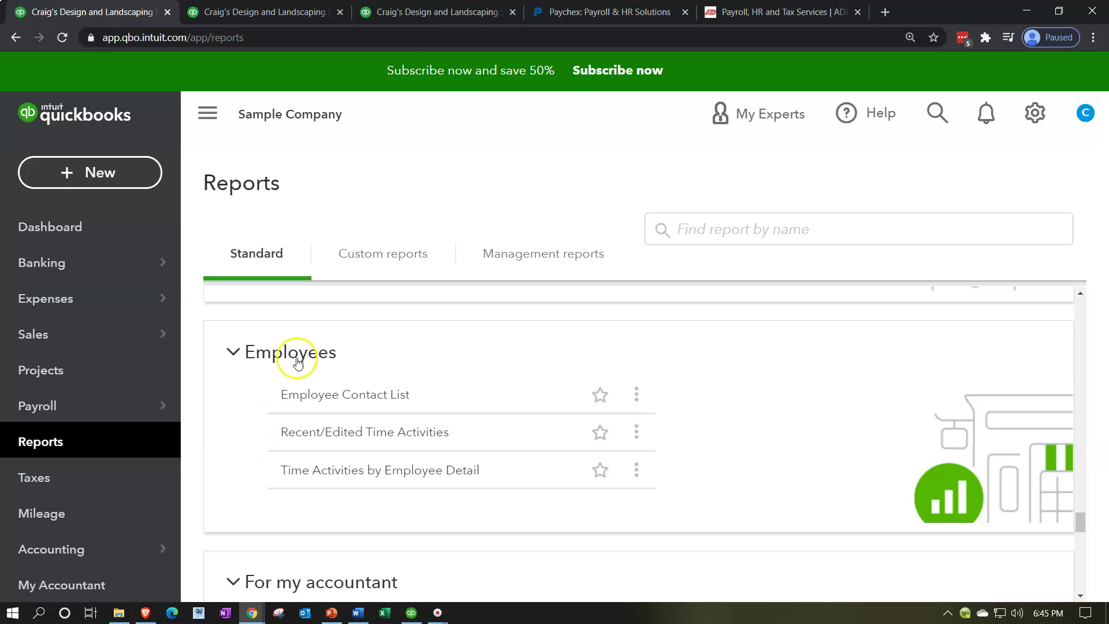
# View the Paychex and ADP payroll provider websites, and return to the Employees group in the Reports list.
pyautogui.click(573, 18)
pyautogui.click(801, 17)
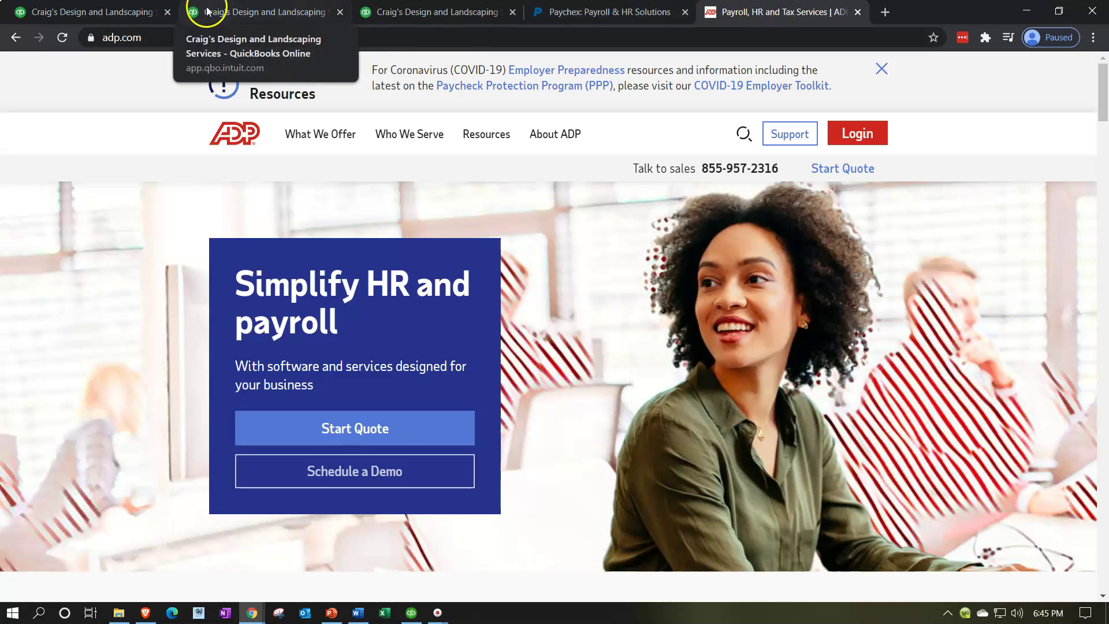
pyautogui.click(104, 11)
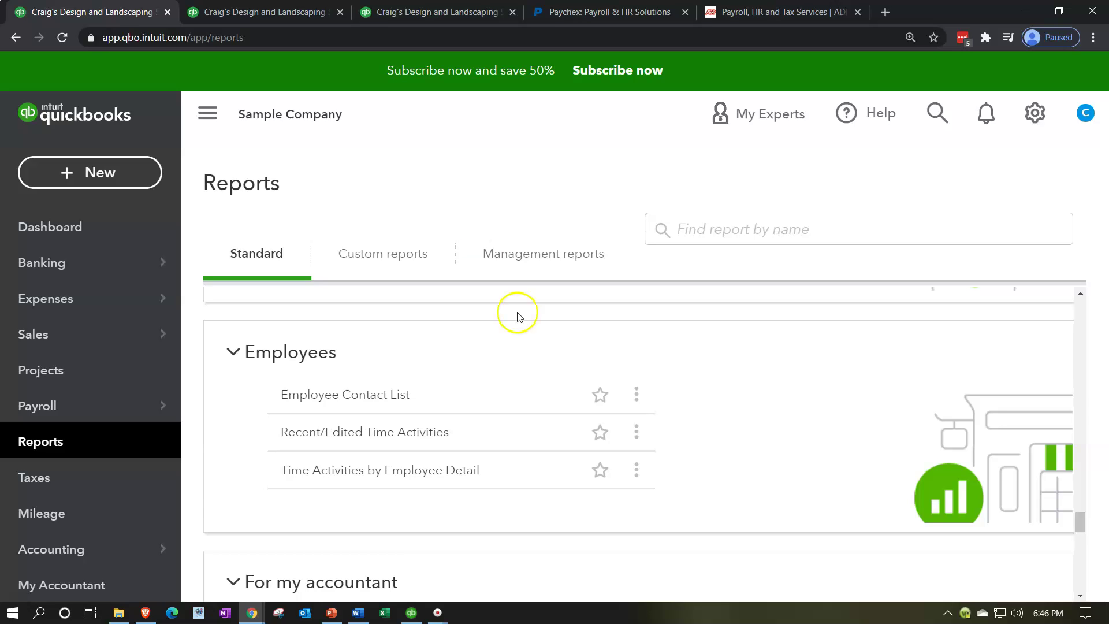
# Review the Profit and Loss for January - December 2020 from the expenses back up to the income lines.
pyautogui.click(240, 13)
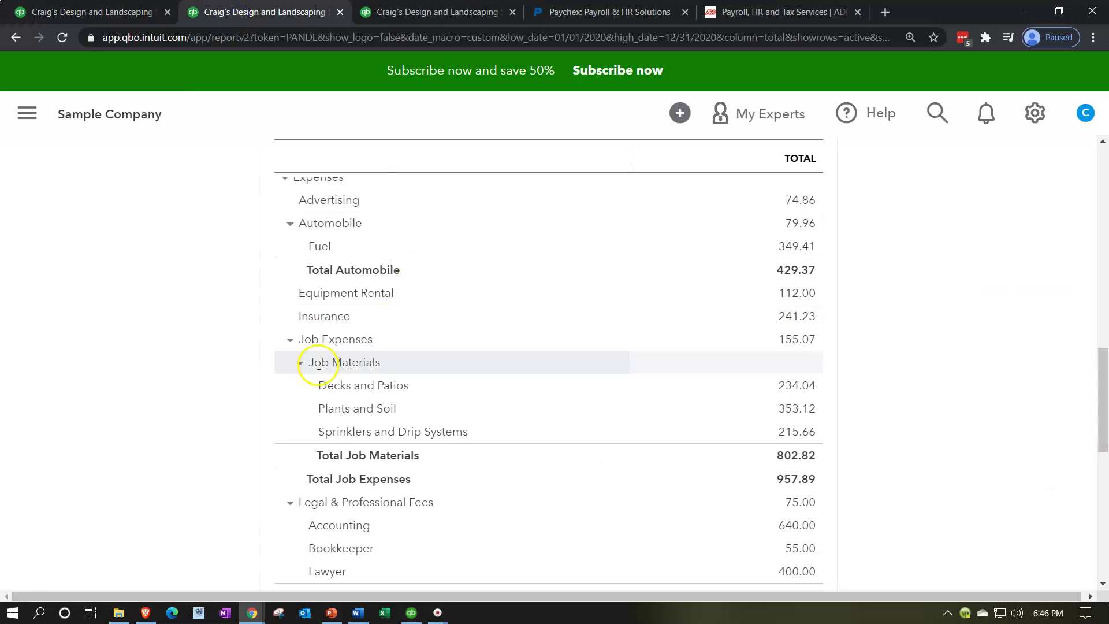
pyautogui.scroll(4, 165, 444)
pyautogui.scroll(8, 167, 449)
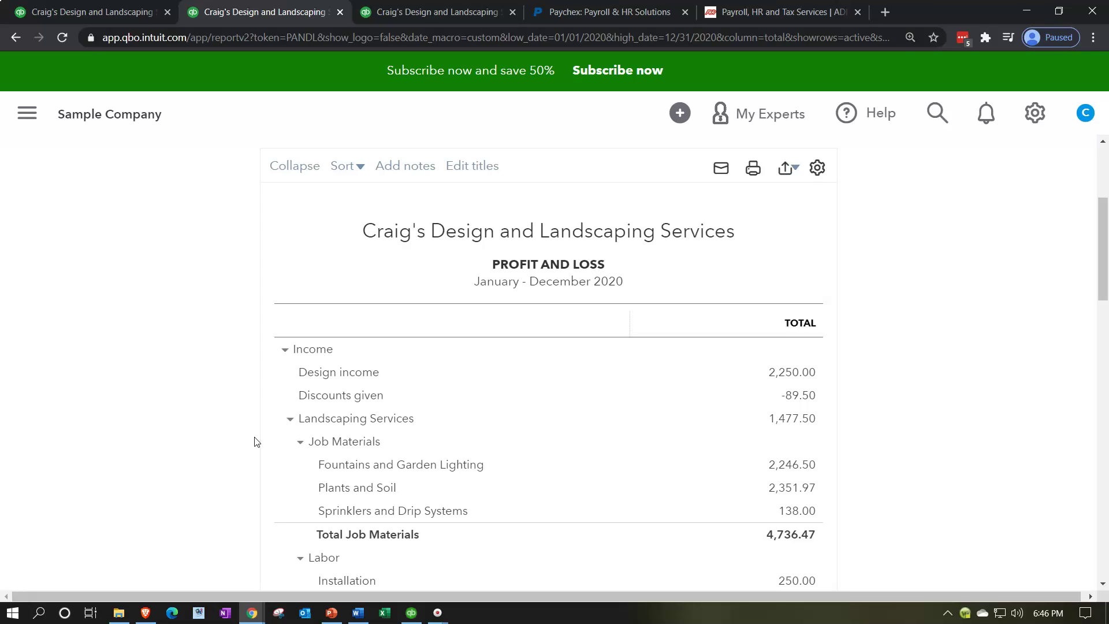
pyautogui.scroll(-1, 256, 442)
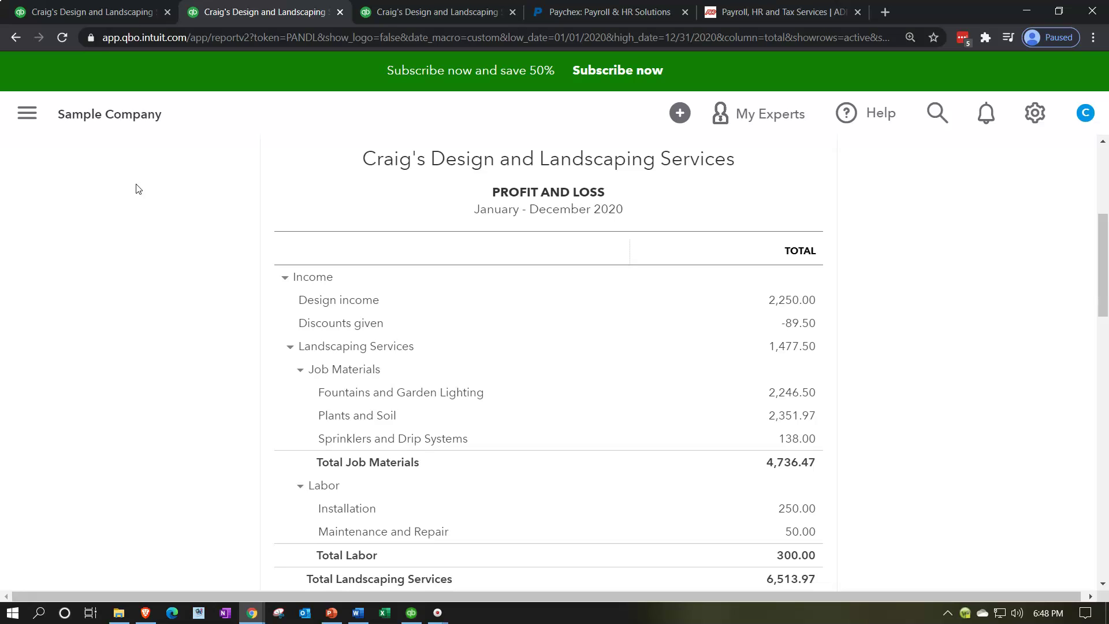
# Return to the Reports list and examine the Payroll group and the Reconciliation Reports entry under For my accountant.
pyautogui.click(113, 14)
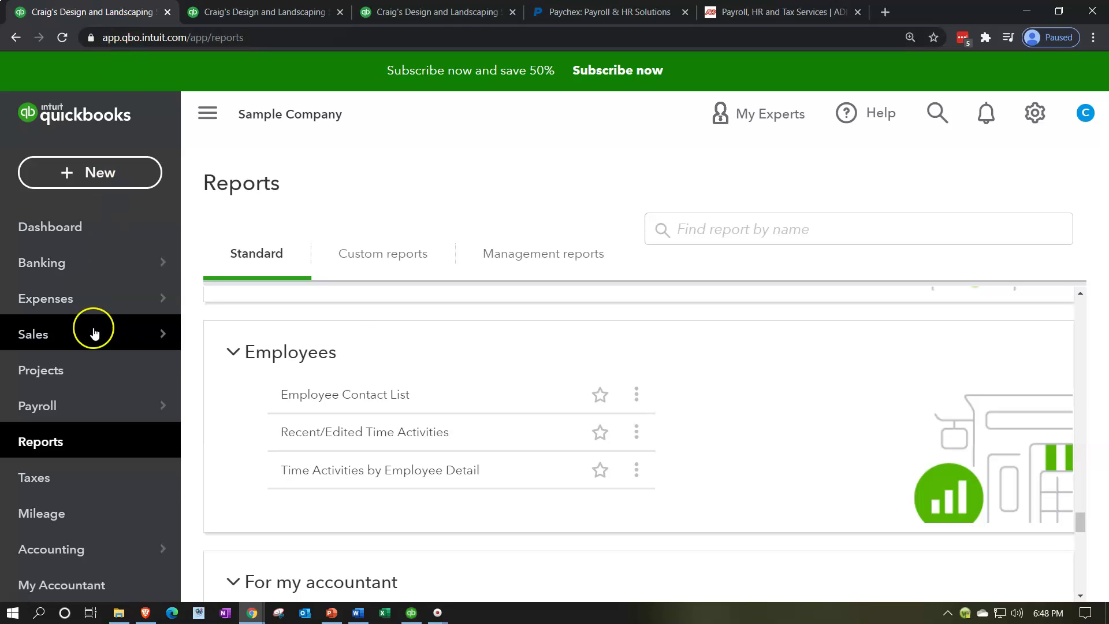
pyautogui.moveTo(23, 330)
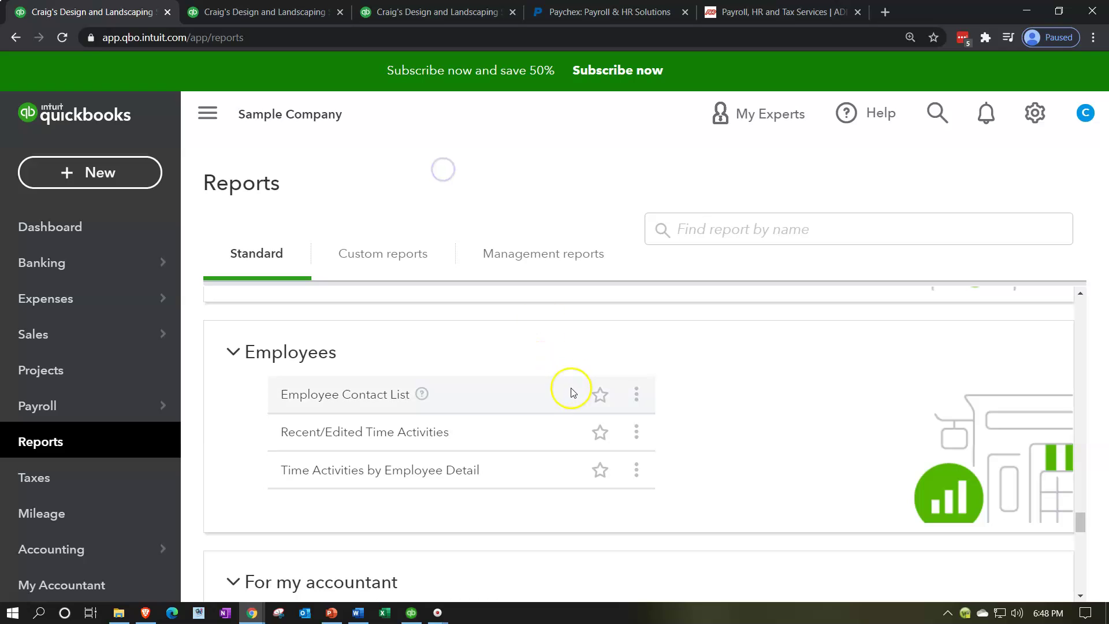
pyautogui.scroll(-13, 572, 392)
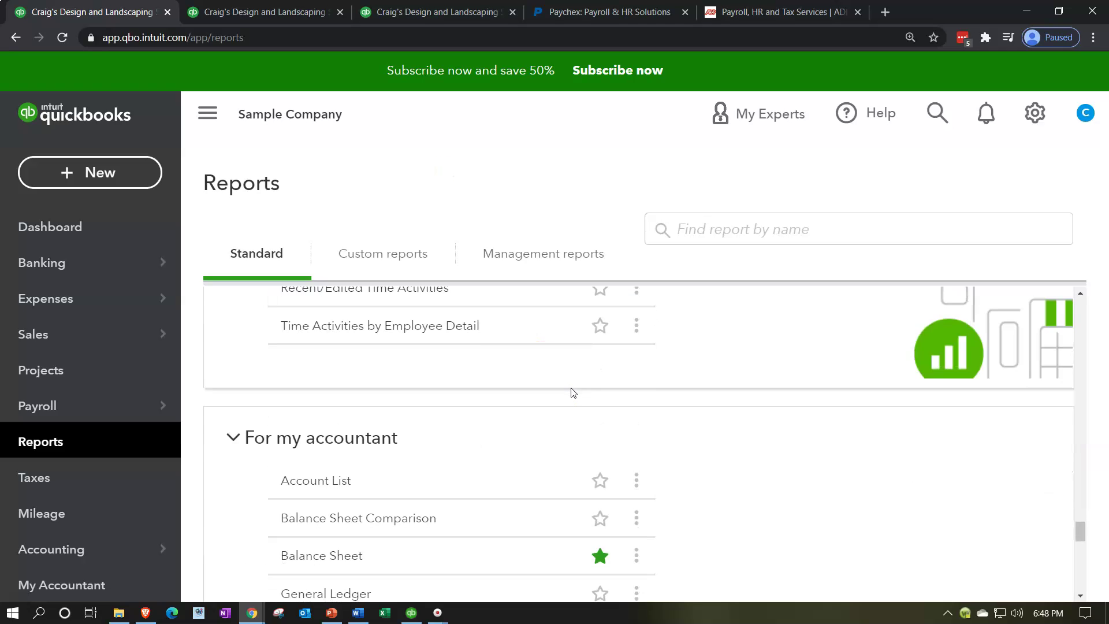
pyautogui.scroll(-3, 572, 393)
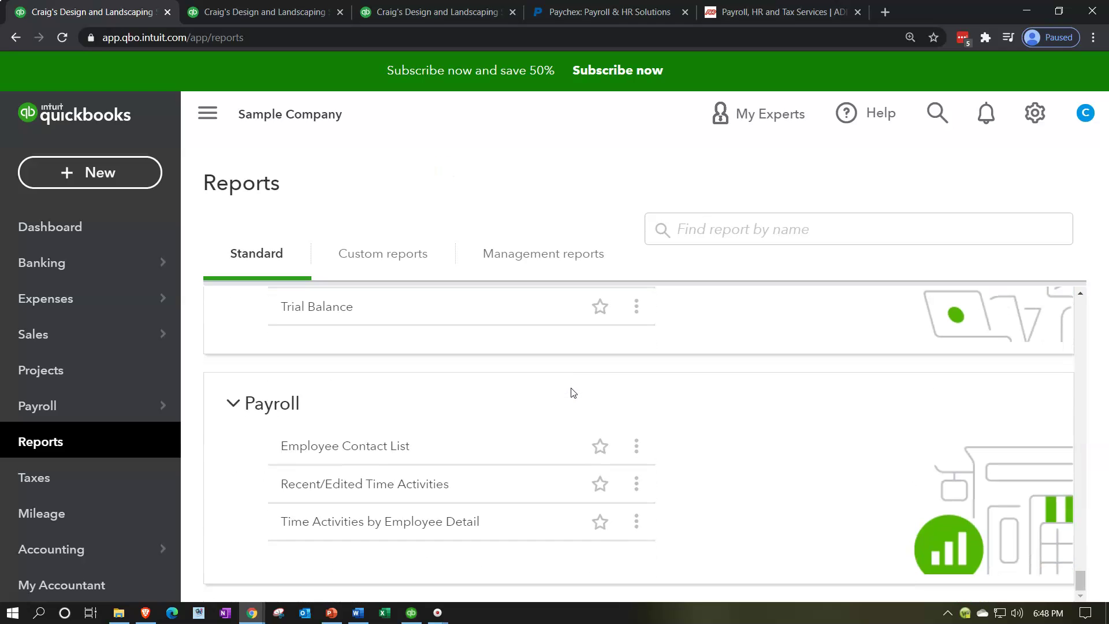
pyautogui.scroll(4, 569, 404)
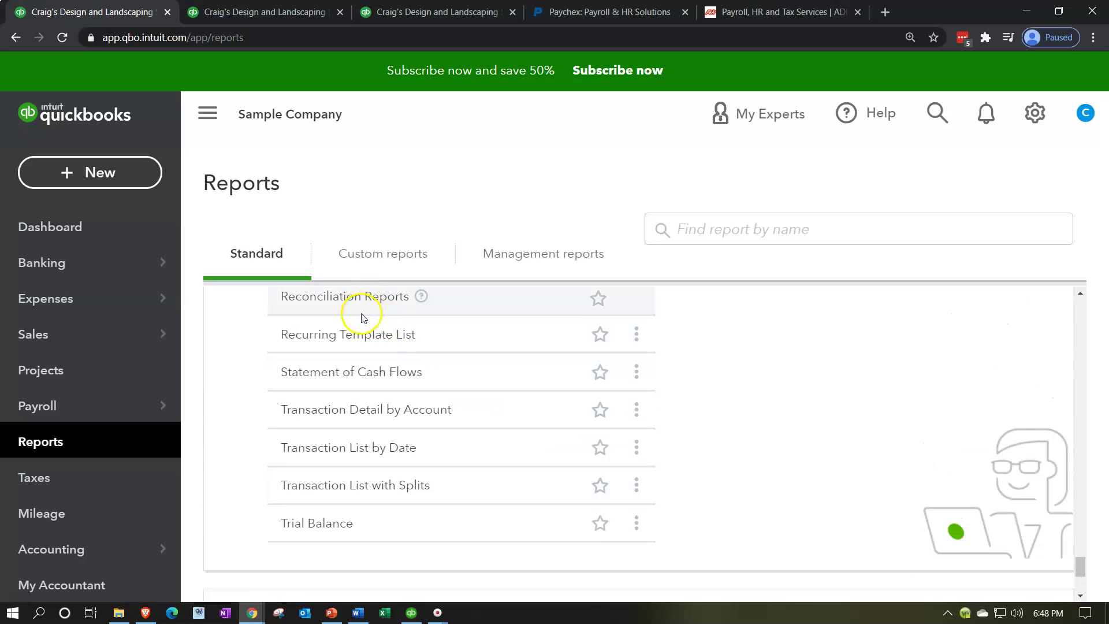
pyautogui.scroll(1, 362, 315)
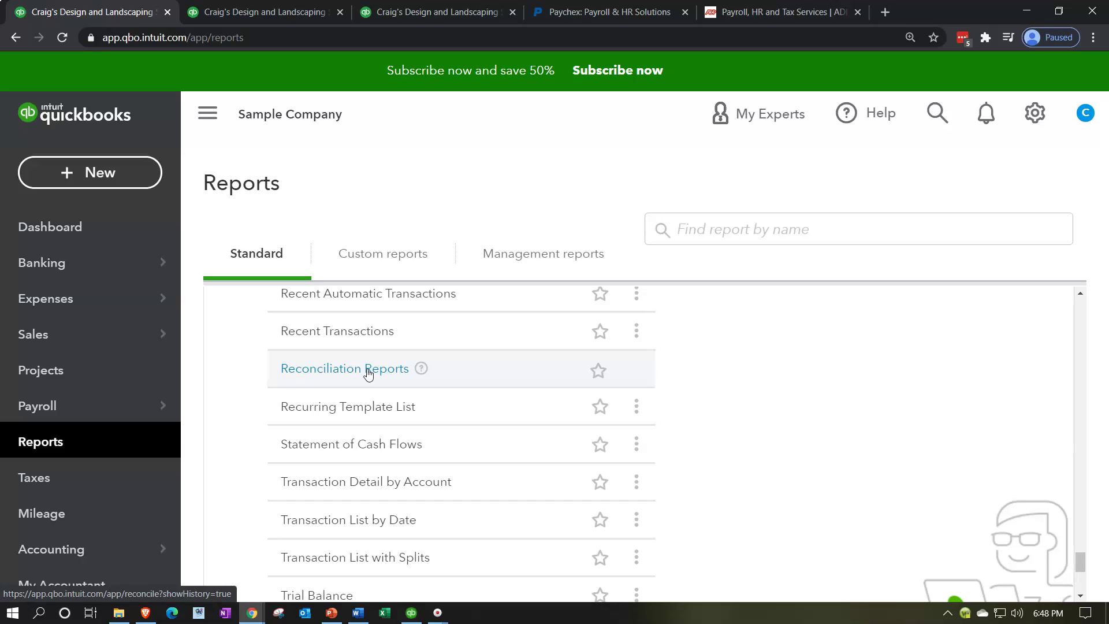
# Switch to QuickBooks Desktop, collapse the Open Windows pane to view the full home page, and return to QuickBooks Online.
pyautogui.click(413, 613)
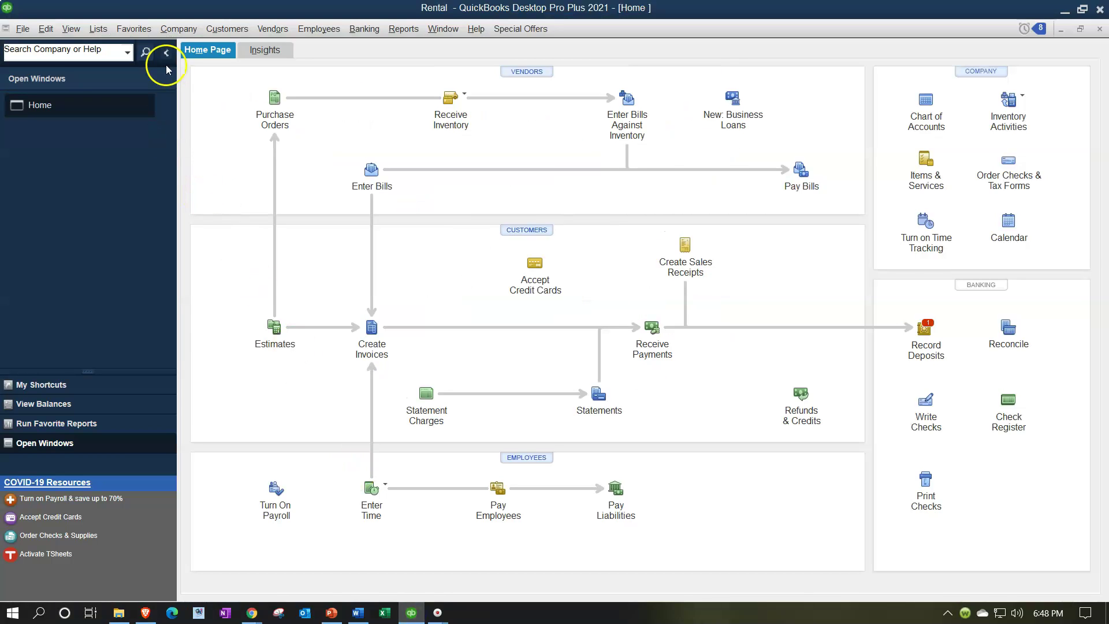
pyautogui.click(165, 53)
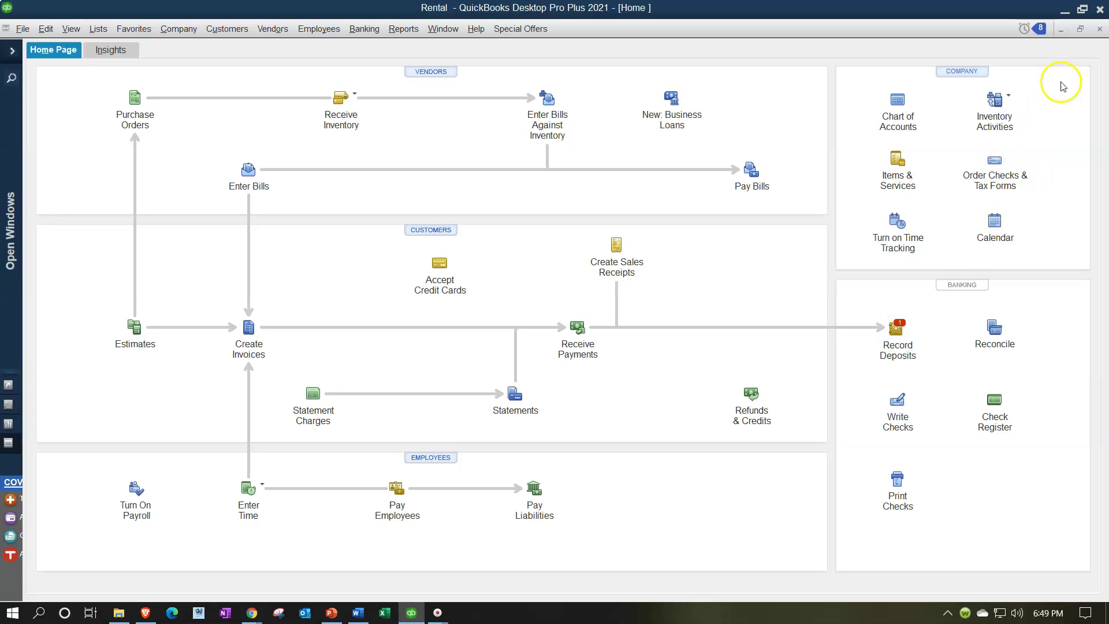
pyautogui.click(1064, 11)
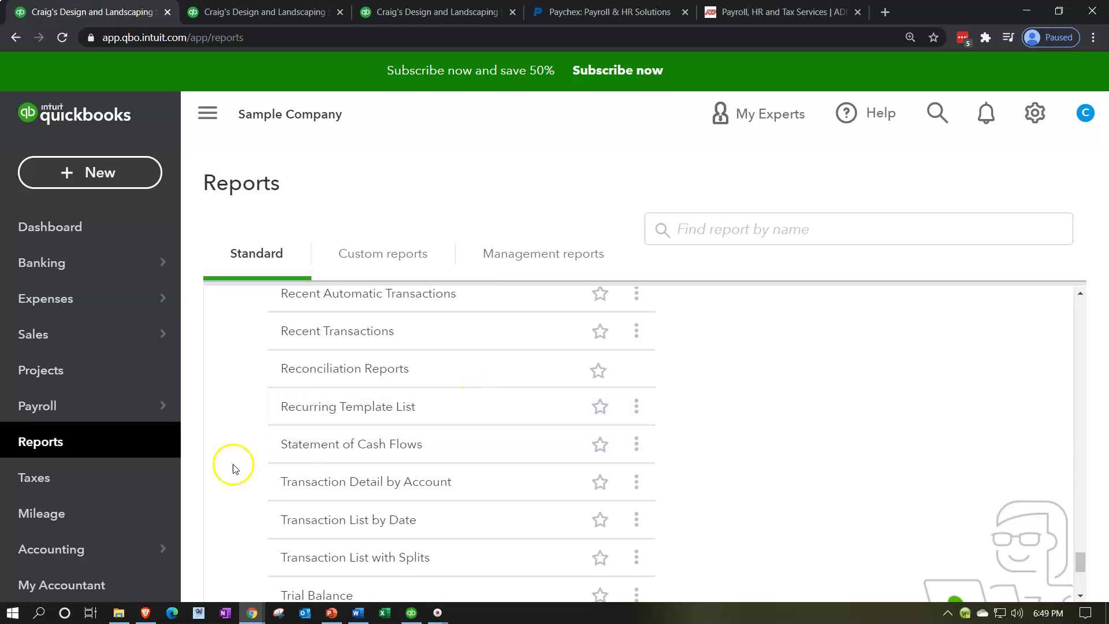
# Open the Reconcile page under Accounting, start the account reconciliation setup and skip the introduction.
pyautogui.moveTo(143, 408)
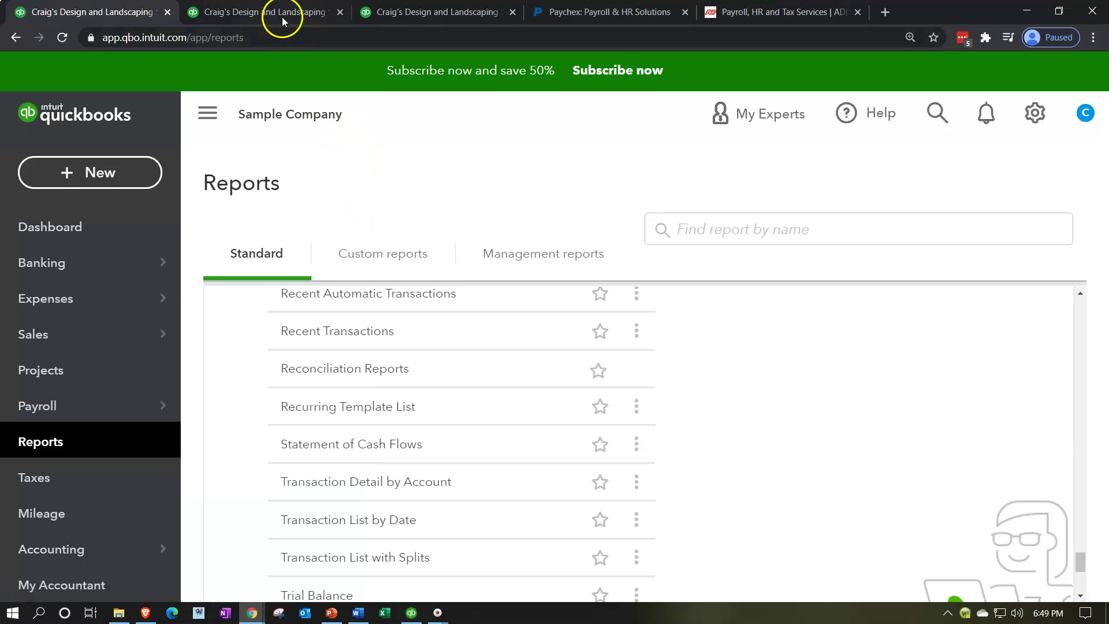
pyautogui.click(100, 550)
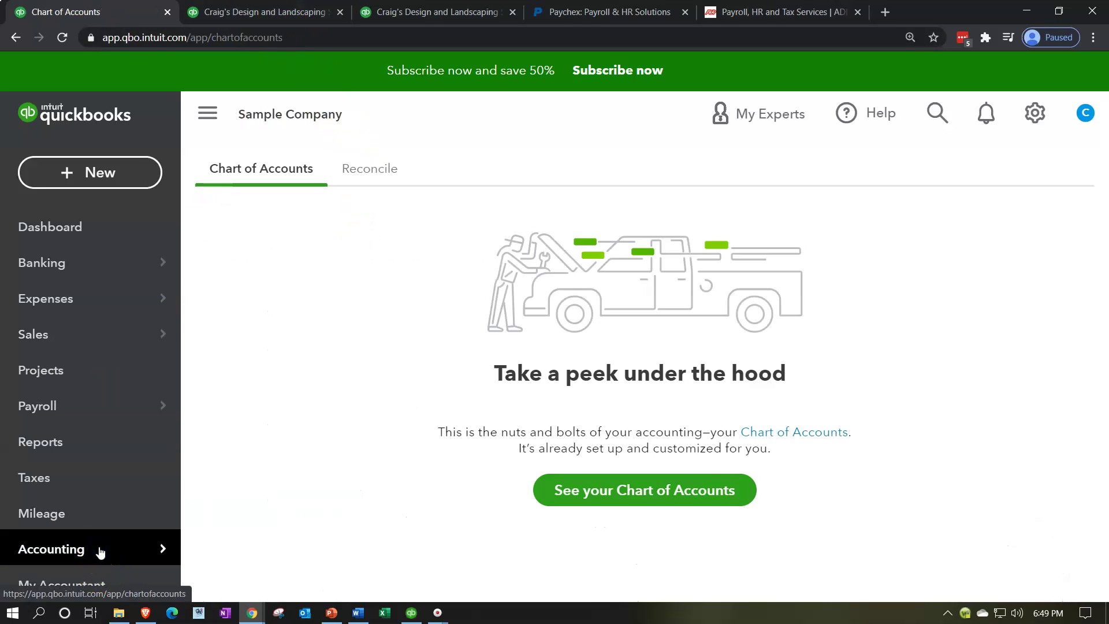
pyautogui.click(373, 169)
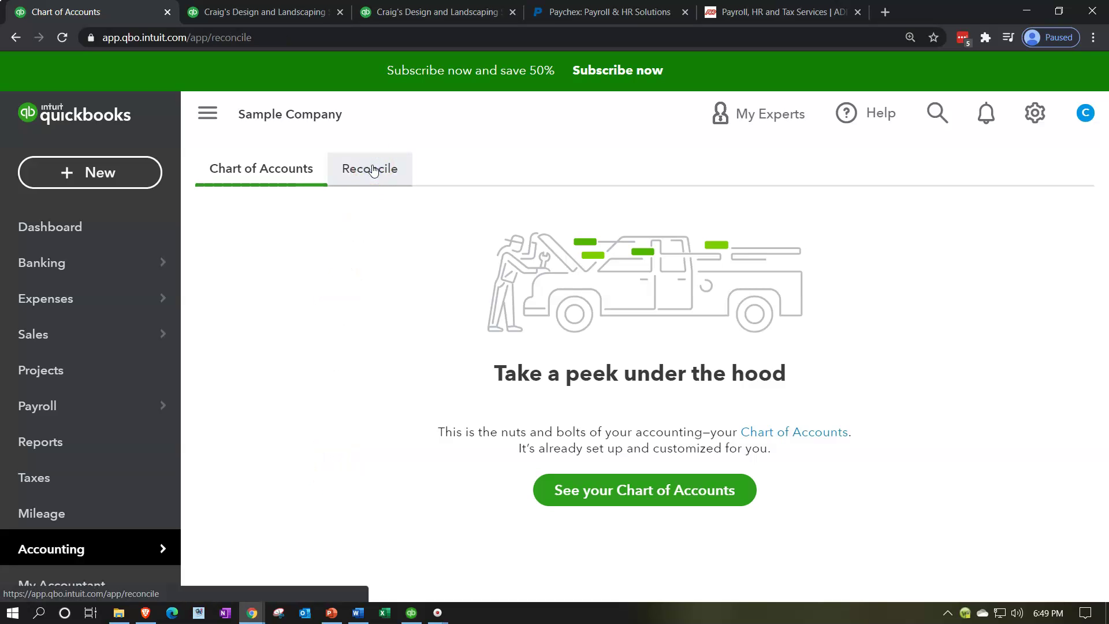
pyautogui.scroll(-2, 432, 392)
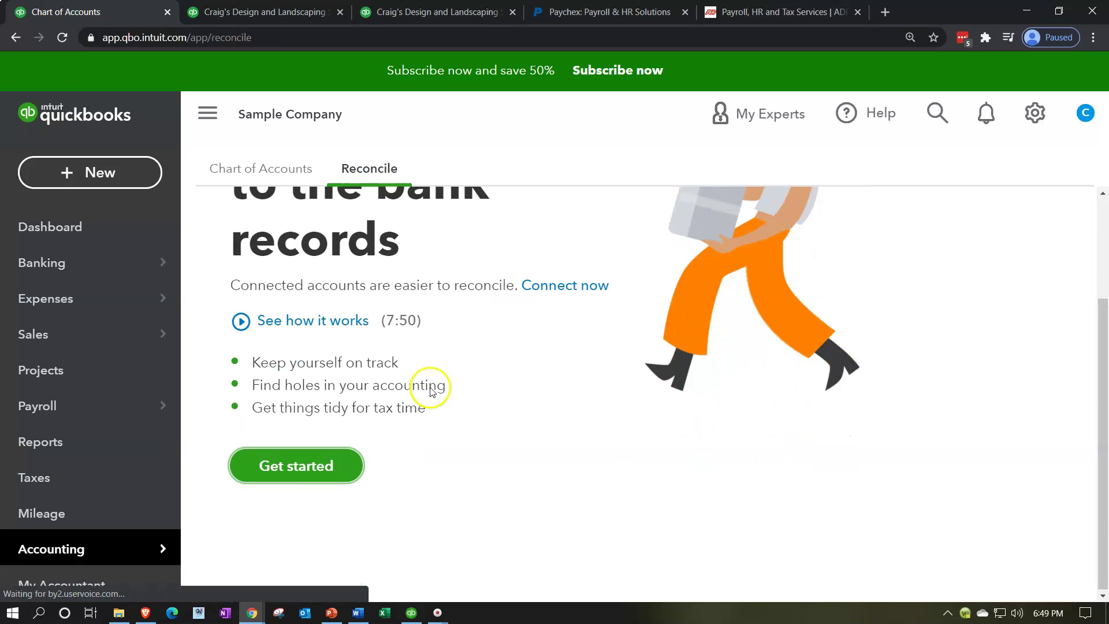
pyautogui.click(324, 473)
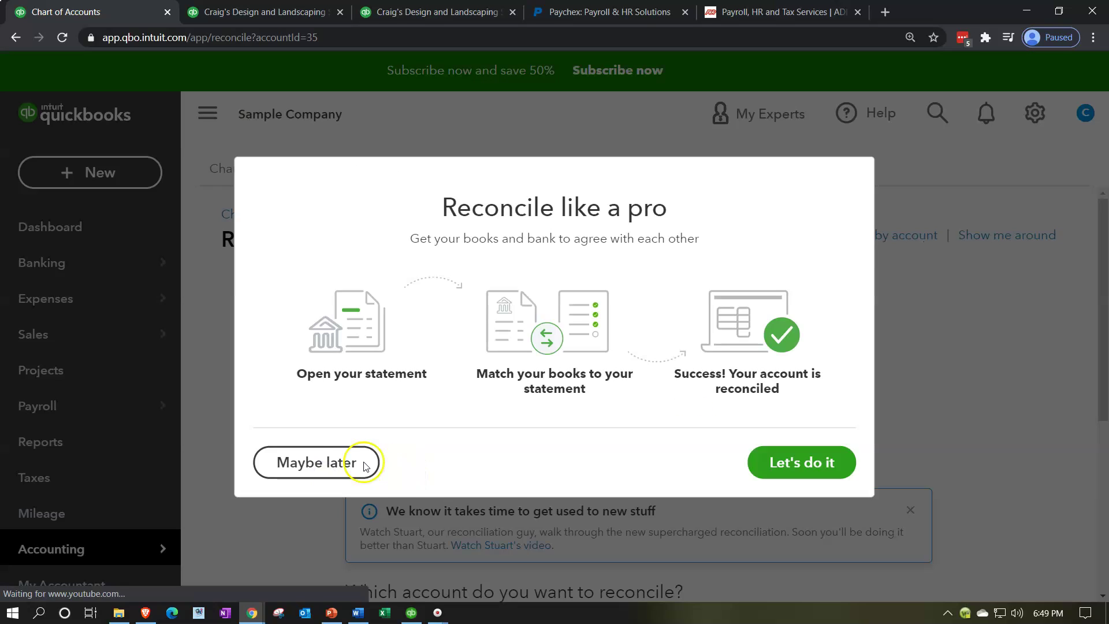
pyautogui.click(339, 476)
# Examine the accounts available to reconcile, keeping Checking as the selected account.
pyautogui.scroll(-4, 339, 470)
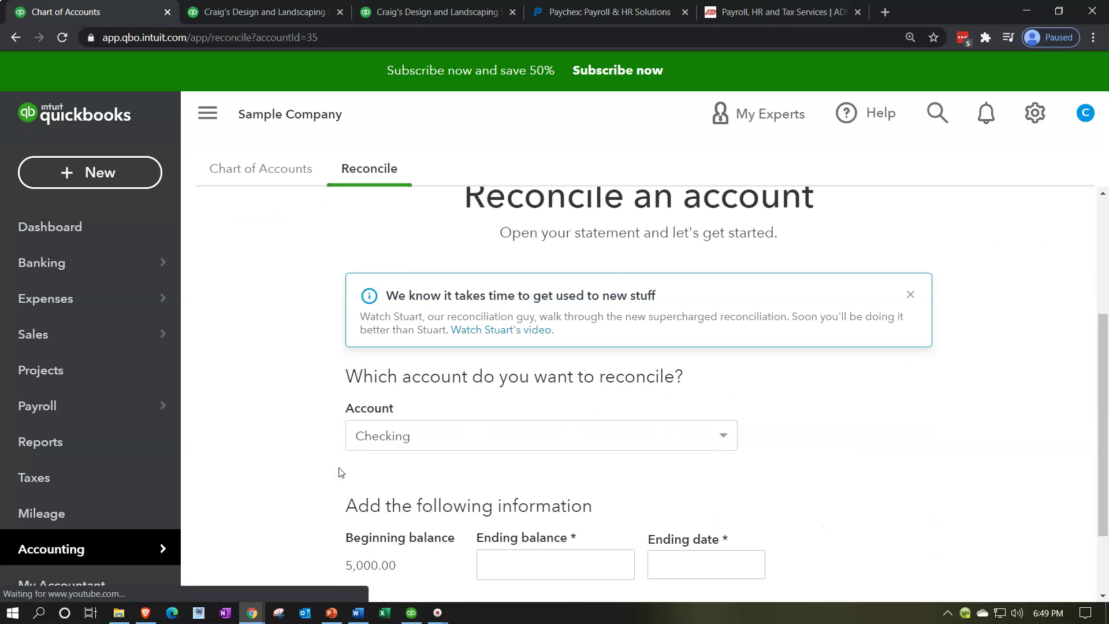
pyautogui.scroll(-2, 496, 446)
pyautogui.click(566, 334)
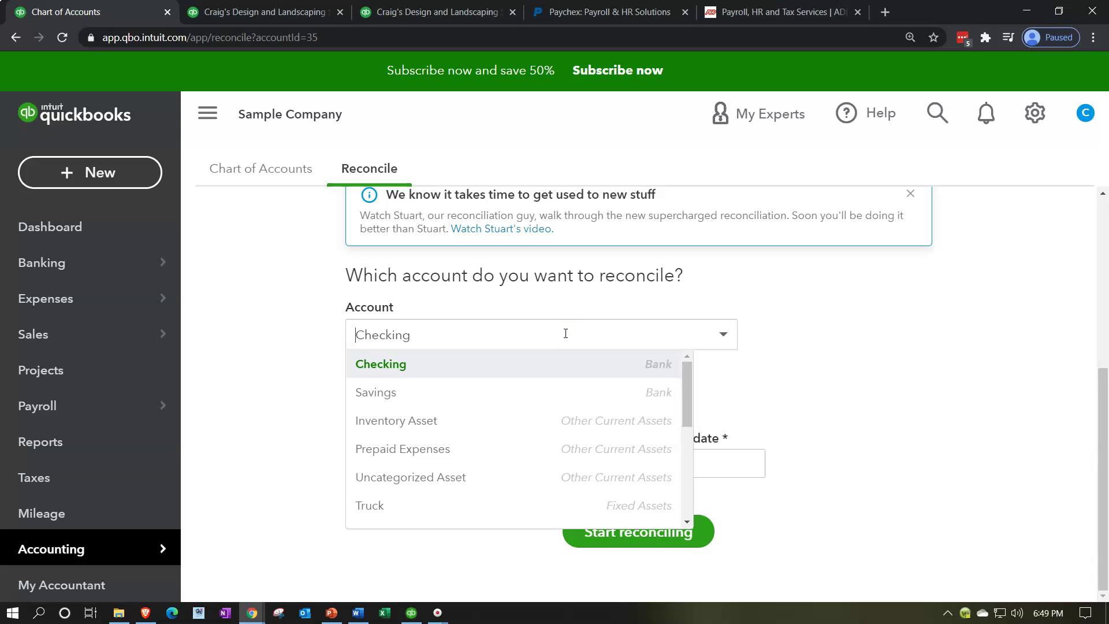
pyautogui.click(721, 342)
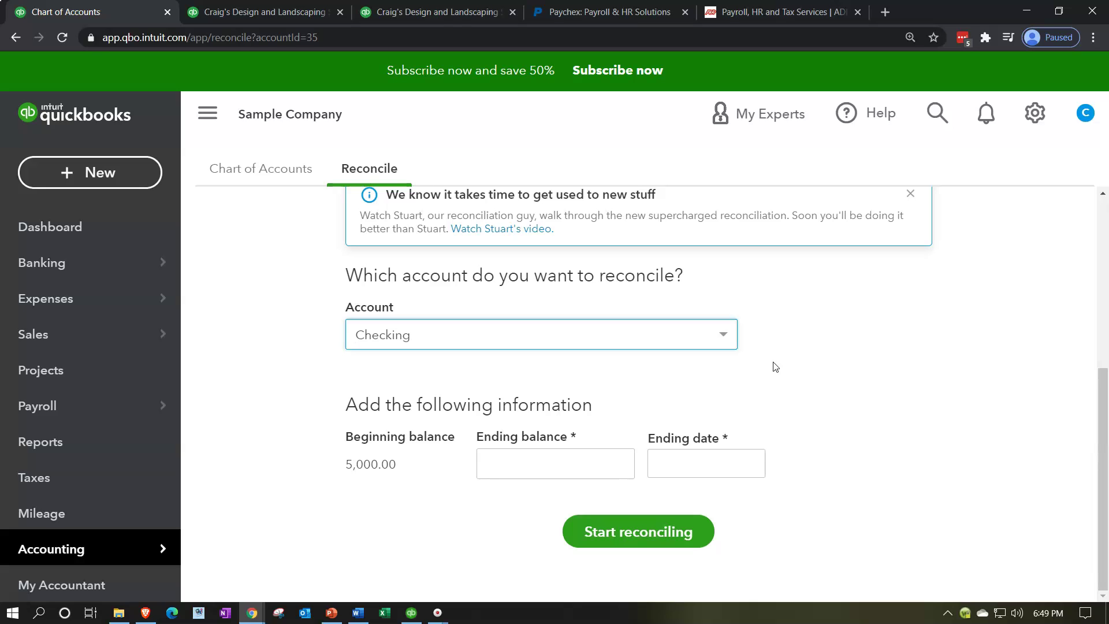
# For the Checking reconciliation, set the ending balance to 6,000.00 and the ending date to 12/31/2020.
pyautogui.click(485, 463)
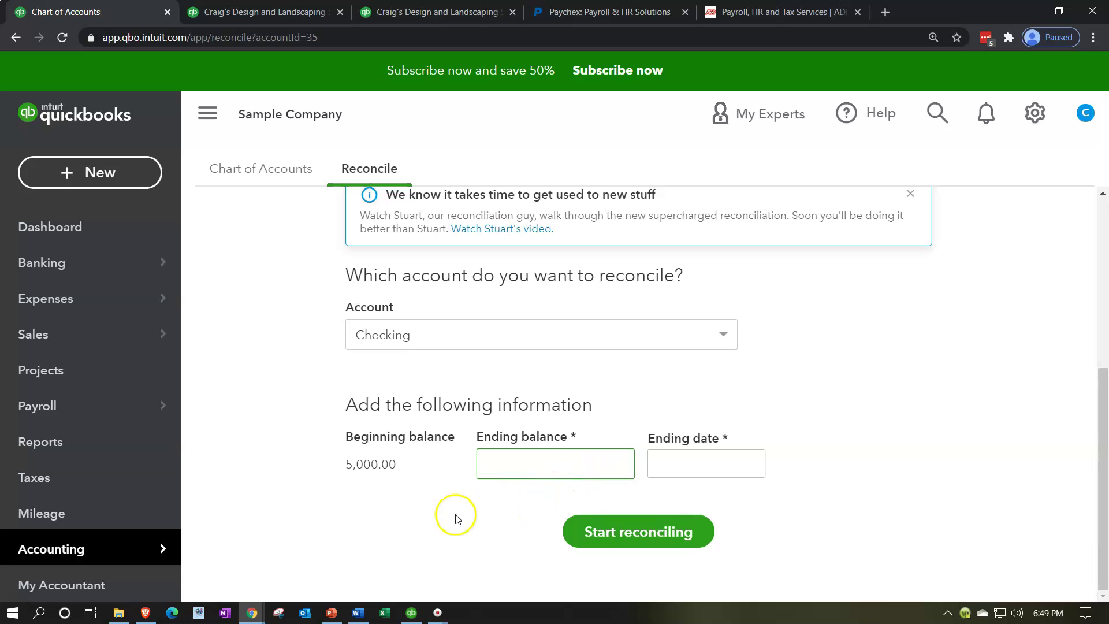
pyautogui.write('6000')
pyautogui.press('Tab')
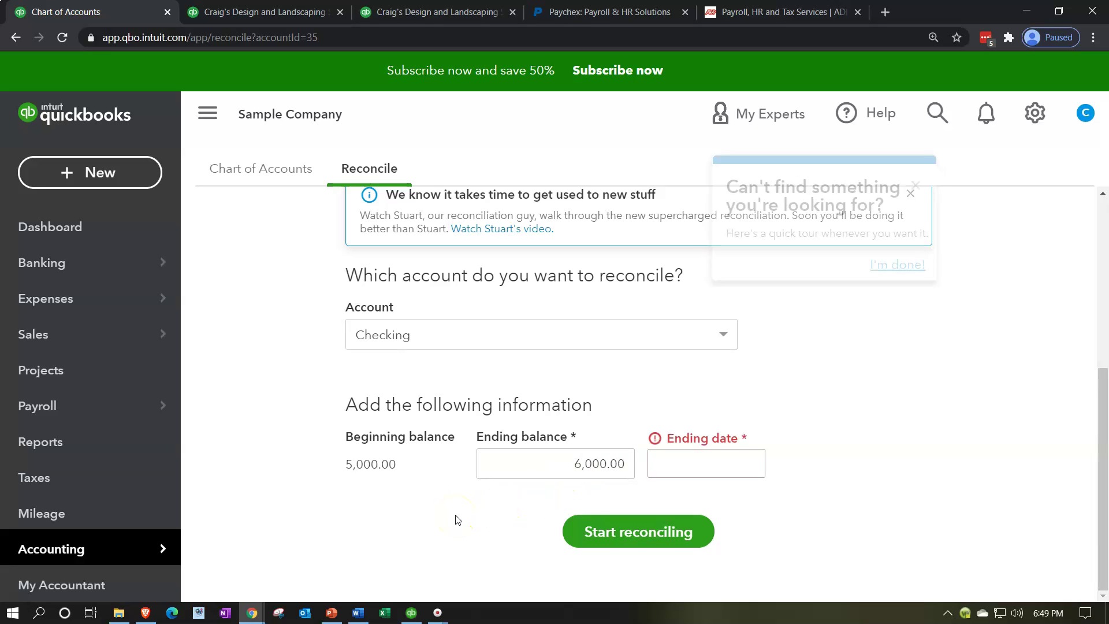
pyautogui.click(694, 466)
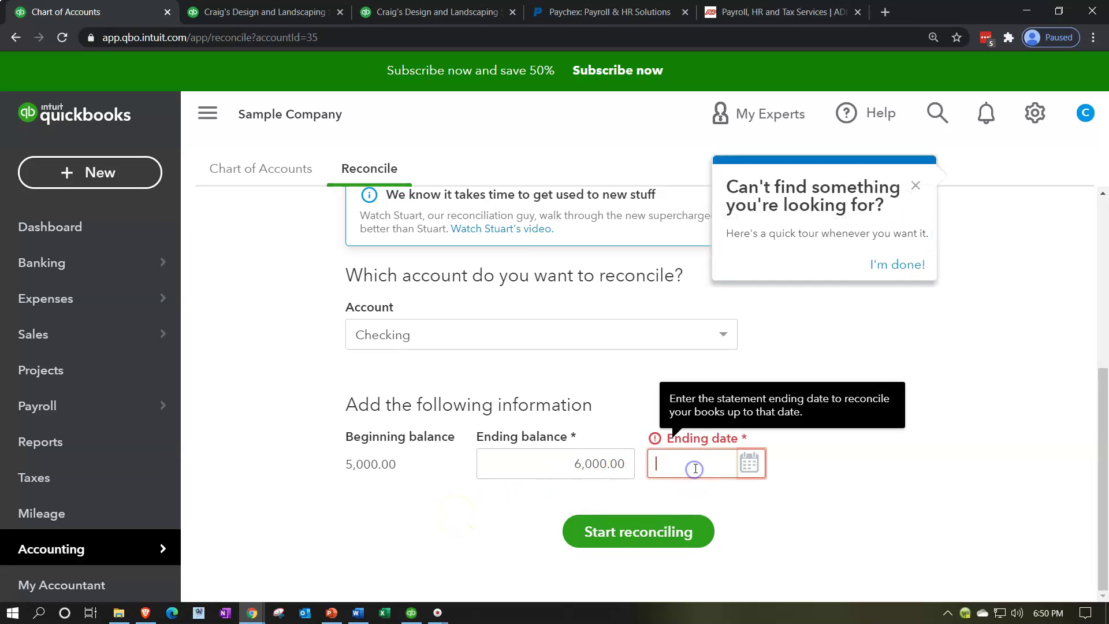
pyautogui.click(744, 460)
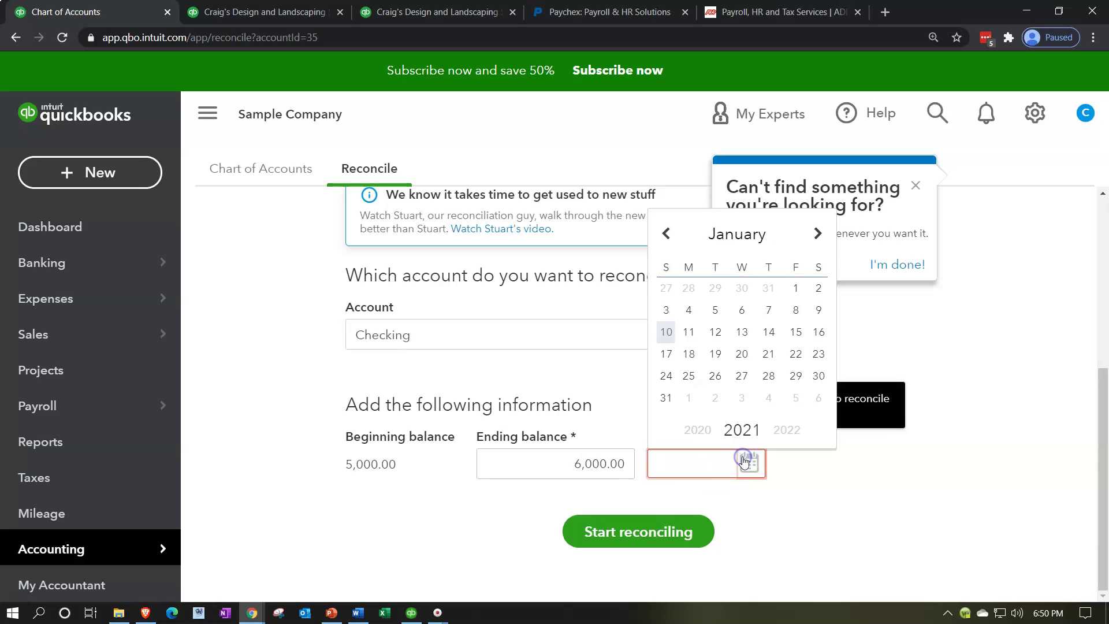
pyautogui.click(670, 242)
pyautogui.click(768, 376)
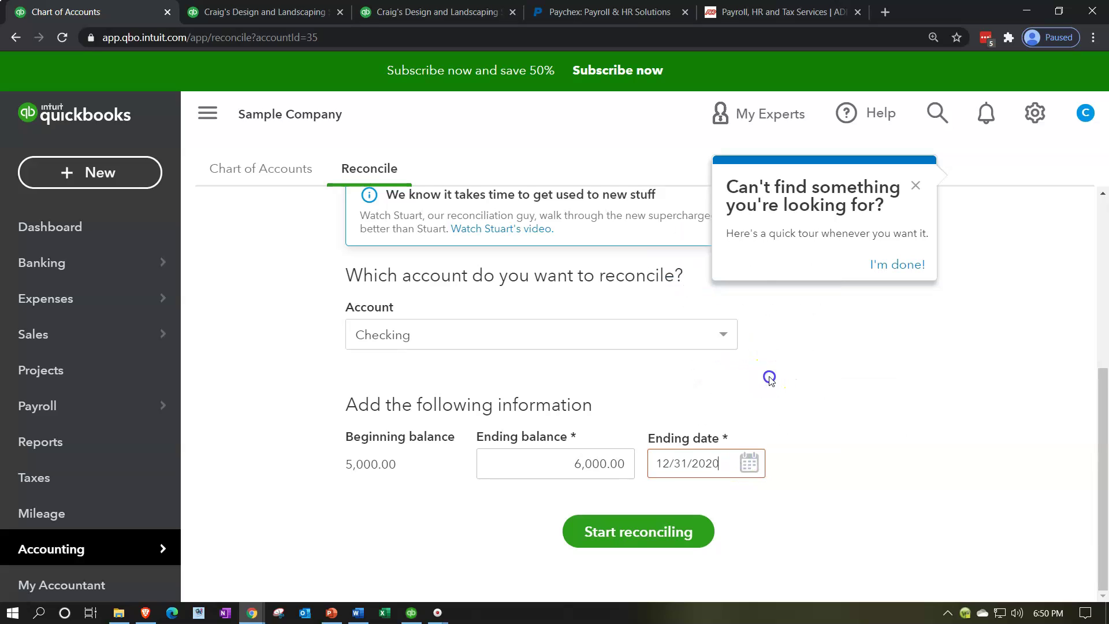
# Start reconciling the Checking account and dismiss the tour tips covering the transaction list.
pyautogui.click(699, 530)
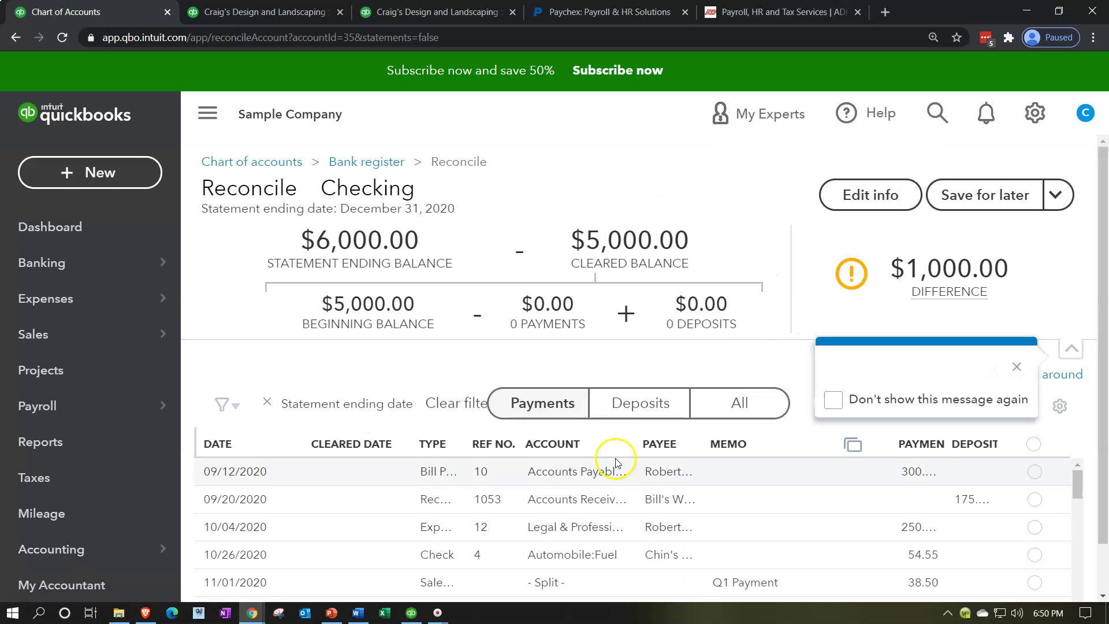
pyautogui.click(1018, 368)
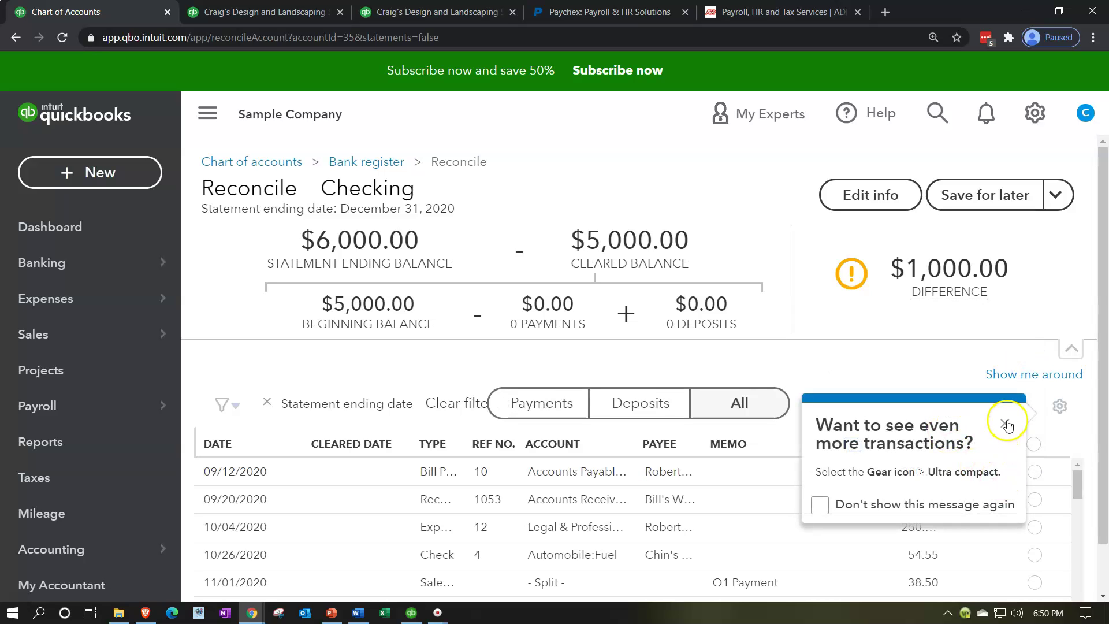
pyautogui.click(1018, 421)
# Decline selecting all transactions and mark only the first five, dated 09/12/2020 through 11/01/2020, as cleared.
pyautogui.click(1033, 443)
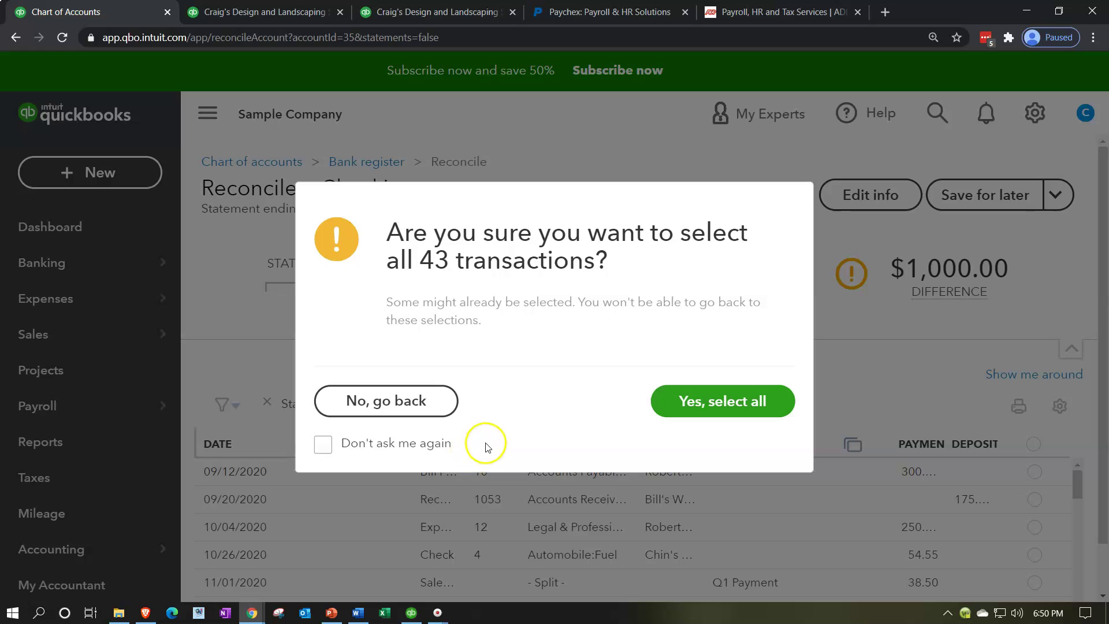
pyautogui.click(398, 416)
pyautogui.scroll(-1, 866, 462)
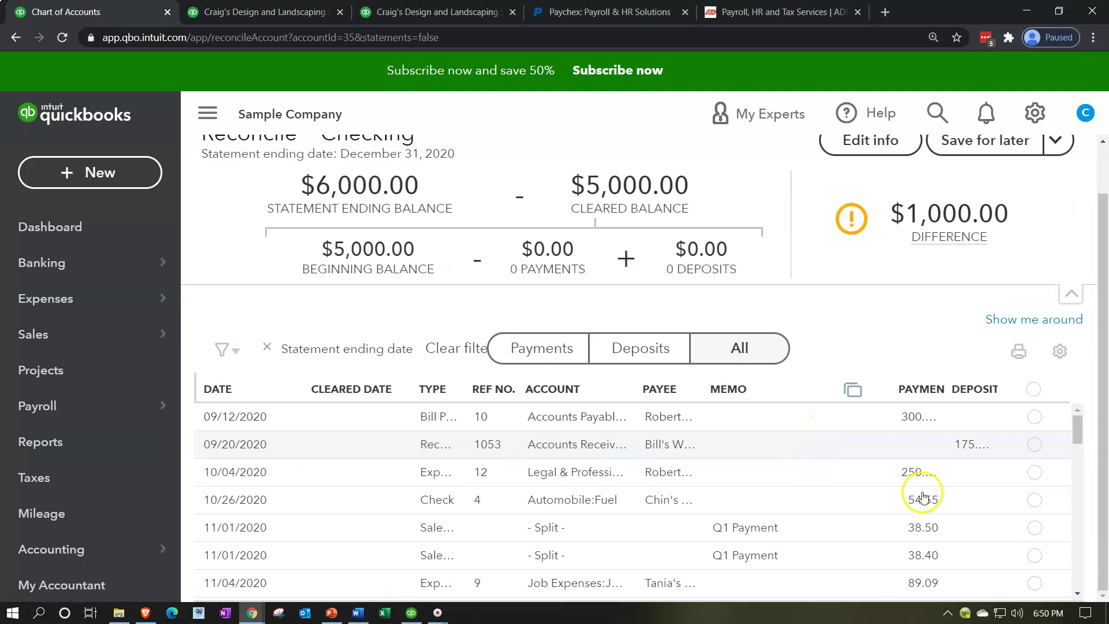
pyautogui.click(1033, 449)
pyautogui.click(1034, 472)
pyautogui.click(1035, 418)
pyautogui.scroll(-1, 1016, 485)
pyautogui.click(1034, 455)
pyautogui.click(1034, 427)
# Examine the uncleared transactions at the end of the list with the navigation pane collapsed for a wider view.
pyautogui.scroll(-10, 953, 441)
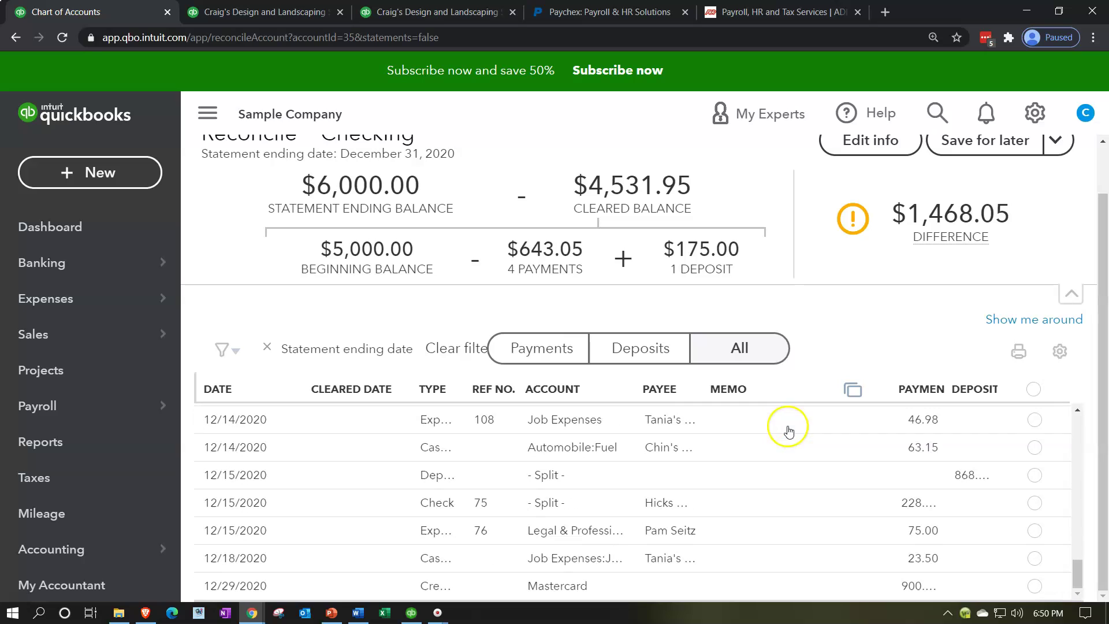
pyautogui.click(208, 113)
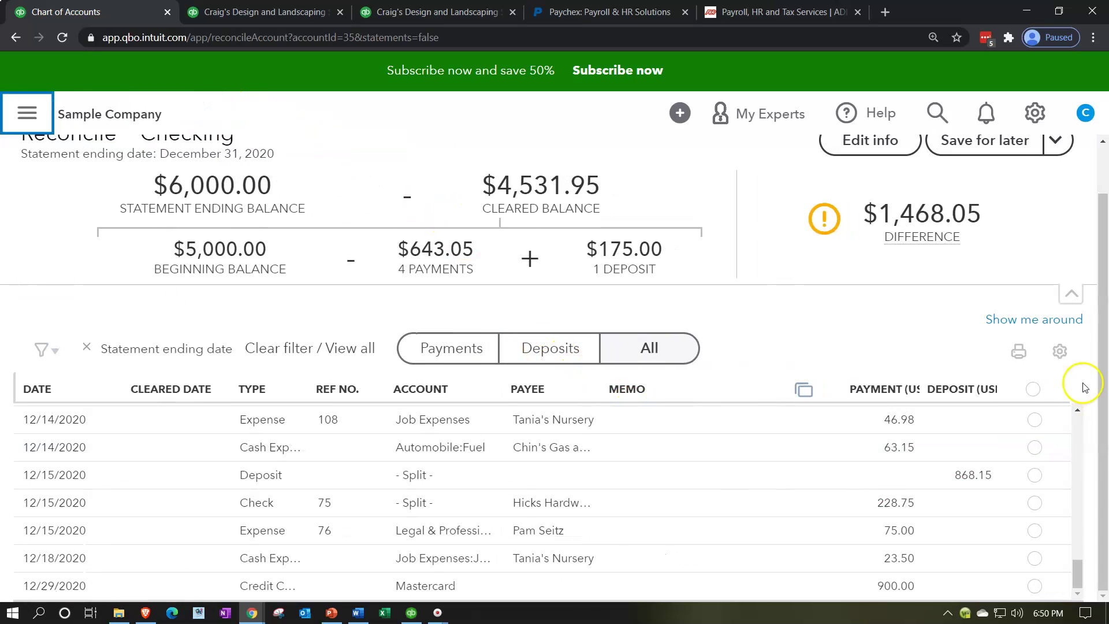
pyautogui.click(1103, 330)
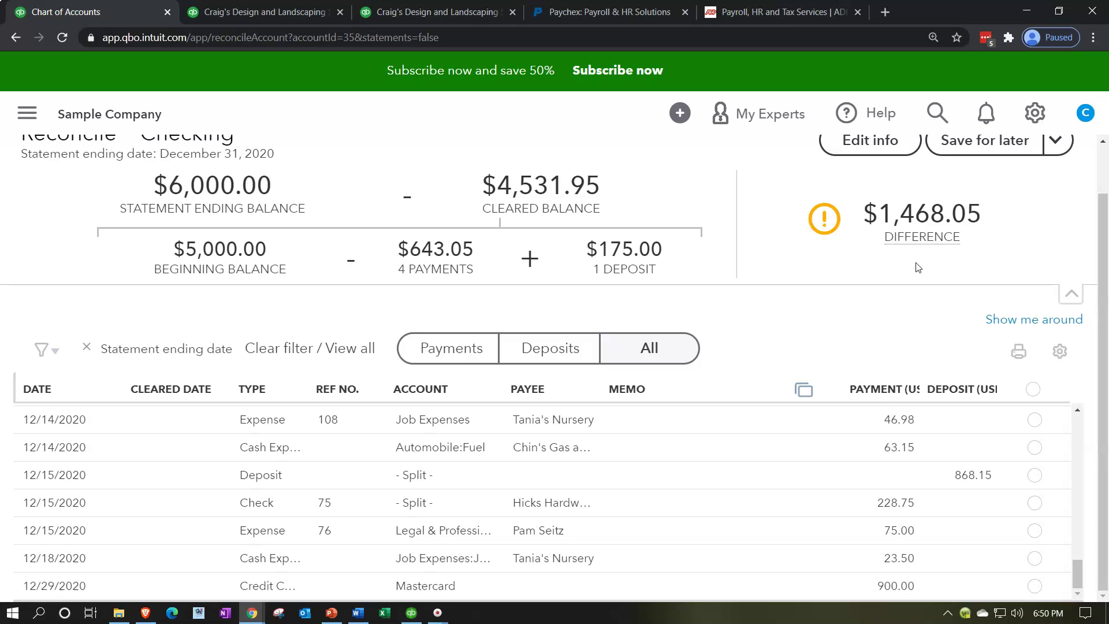
# Finish the Checking reconciliation now by adding an adjustment dated 12/31/2020, and close the completion dialog.
pyautogui.scroll(1, 919, 267)
pyautogui.click(1056, 194)
pyautogui.click(1001, 240)
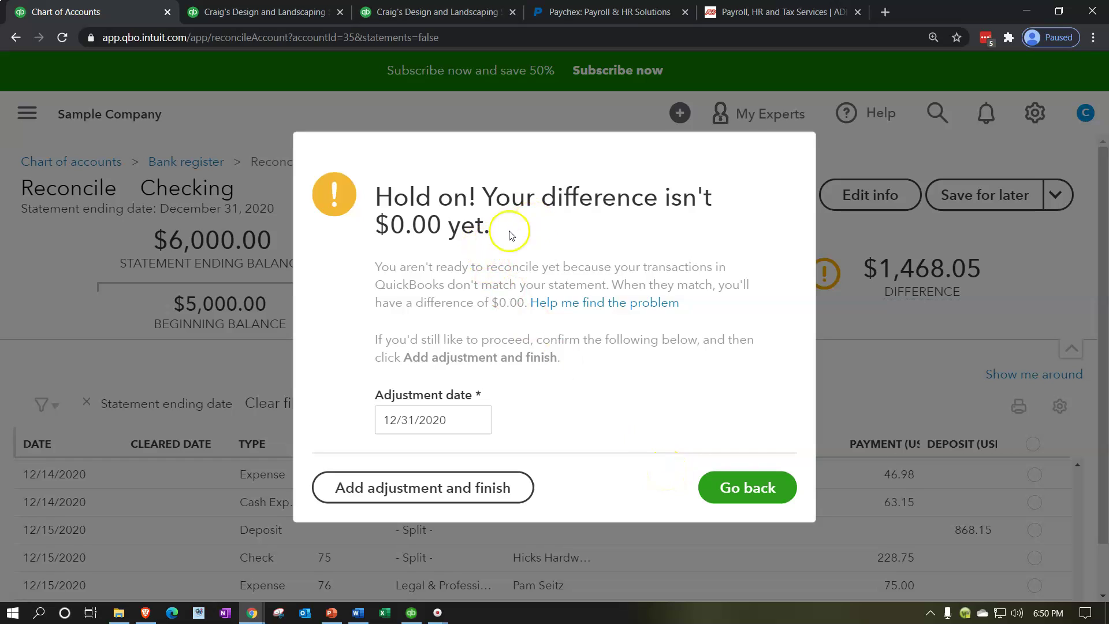
pyautogui.click(417, 492)
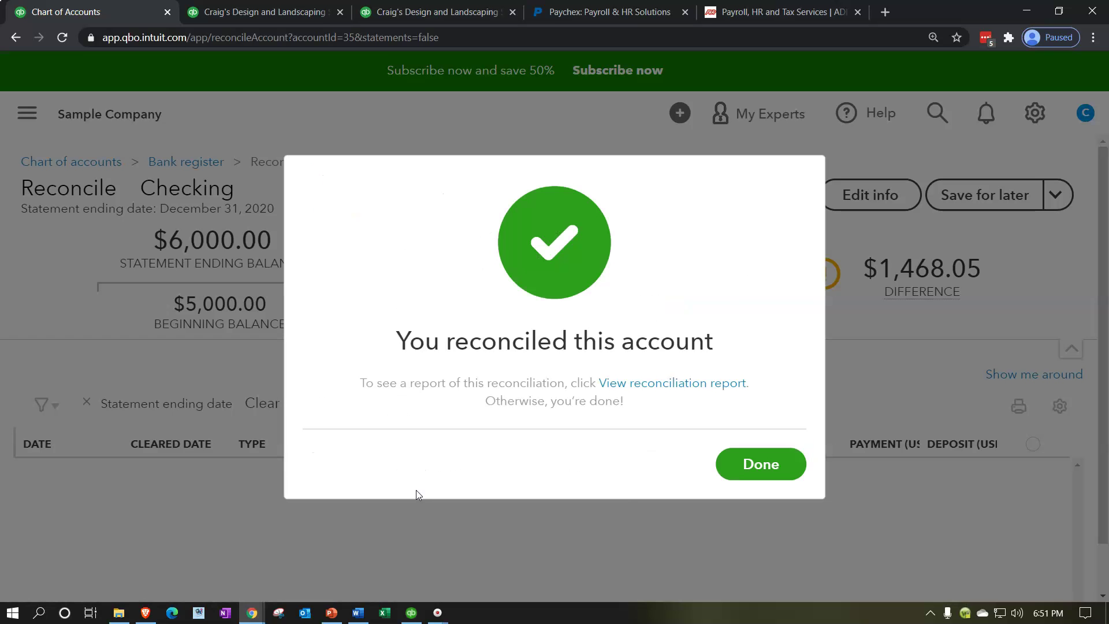
pyautogui.click(734, 471)
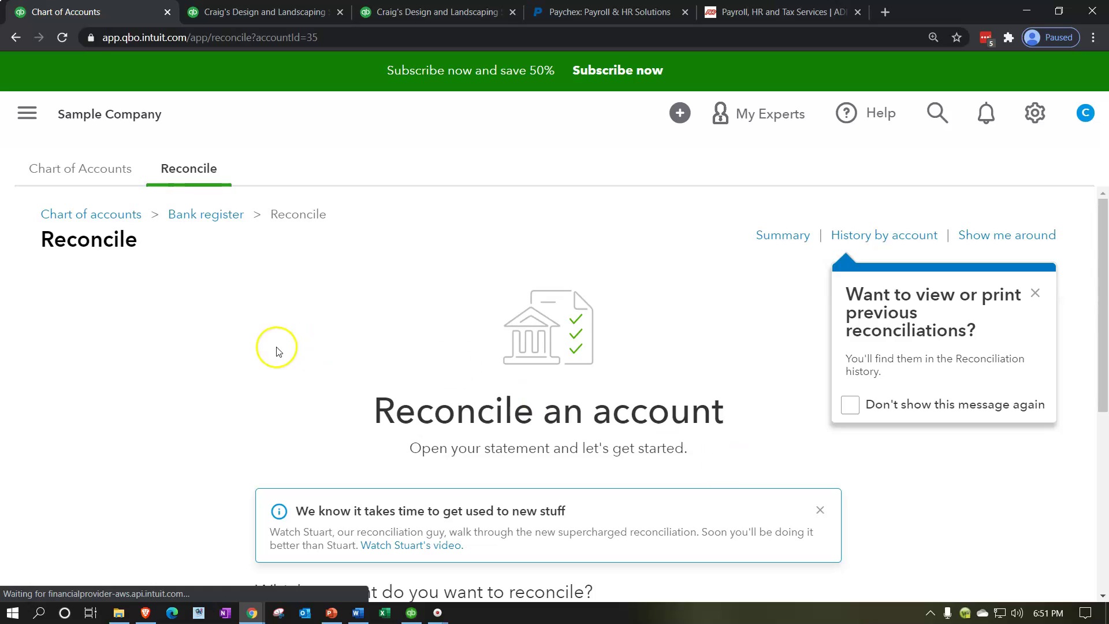
# Check the Checking setup fields on the Reconcile page, restore the navigation pane and open Reports.
pyautogui.scroll(-3, 242, 358)
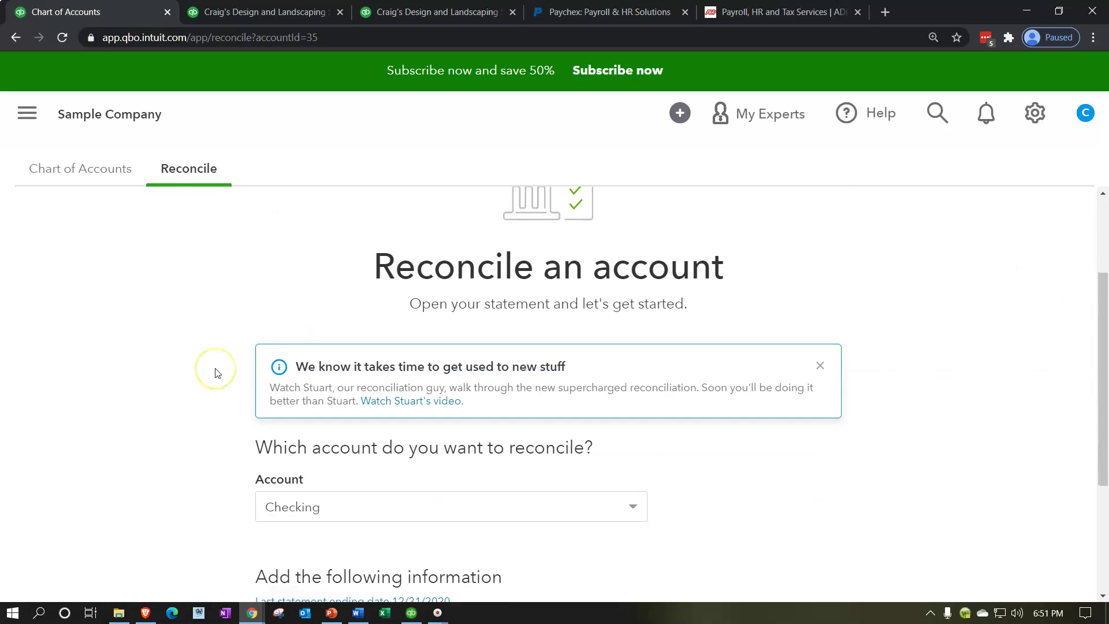
pyautogui.scroll(-4, 216, 372)
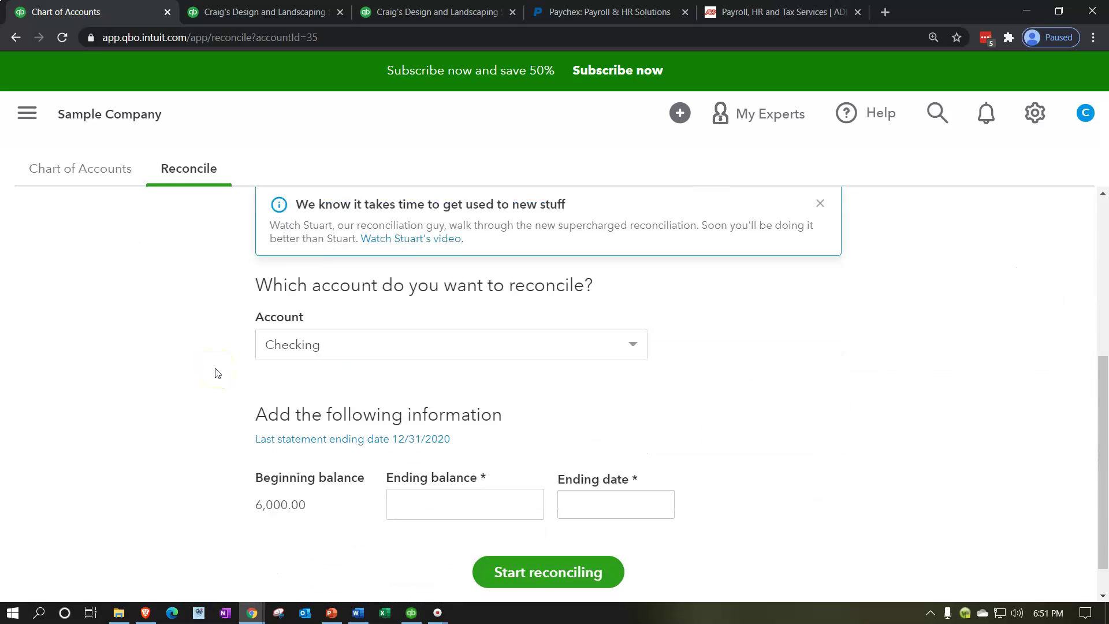
pyautogui.scroll(5, 217, 373)
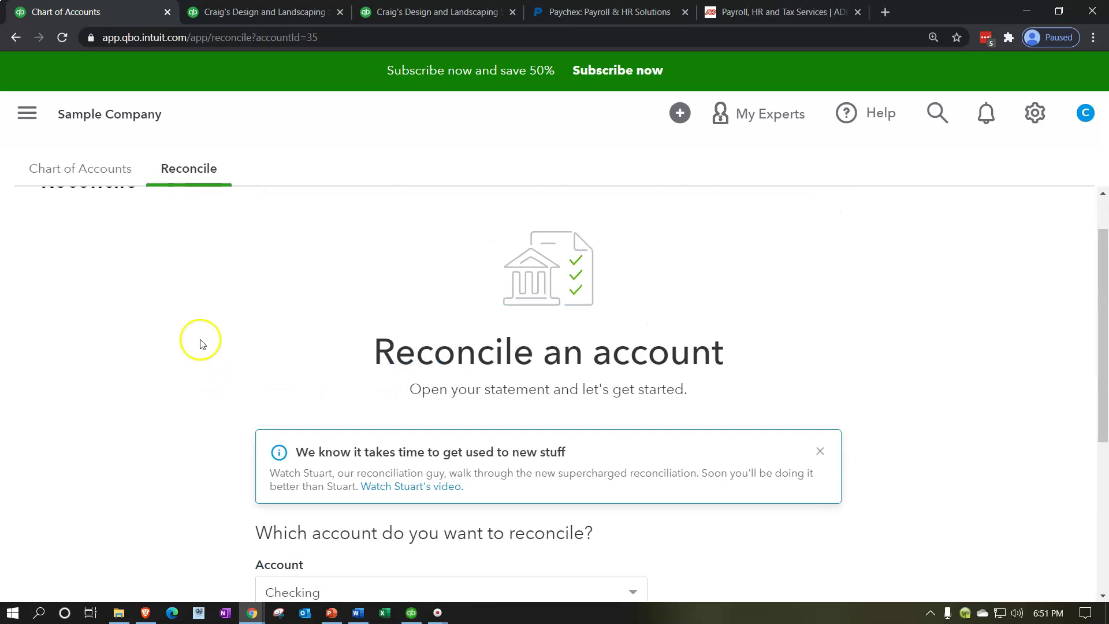
pyautogui.scroll(1, 158, 240)
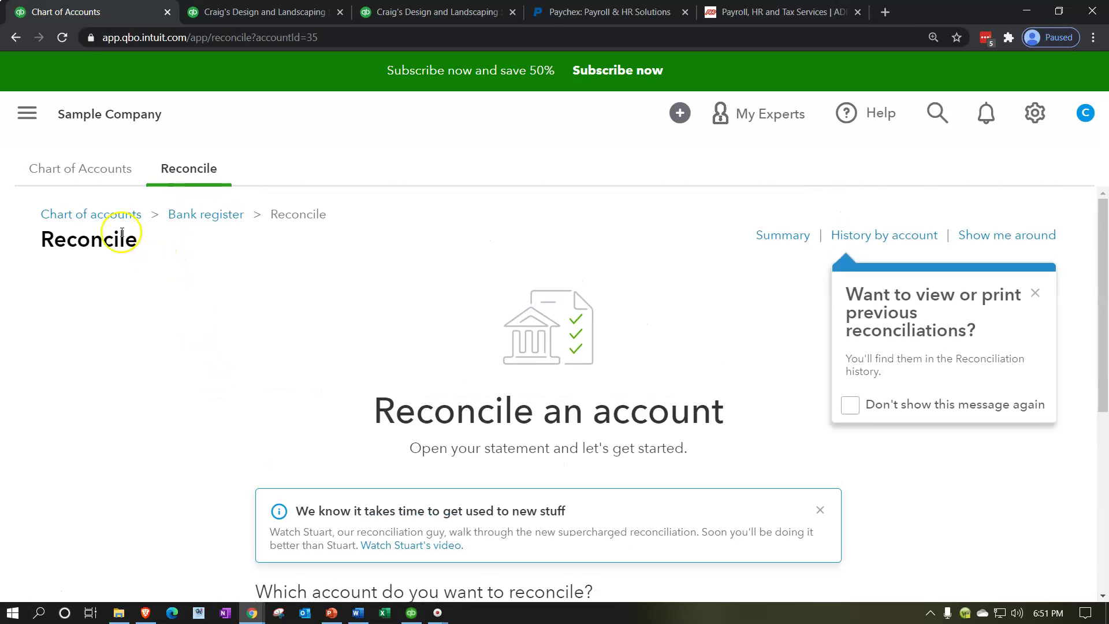
pyautogui.click(29, 118)
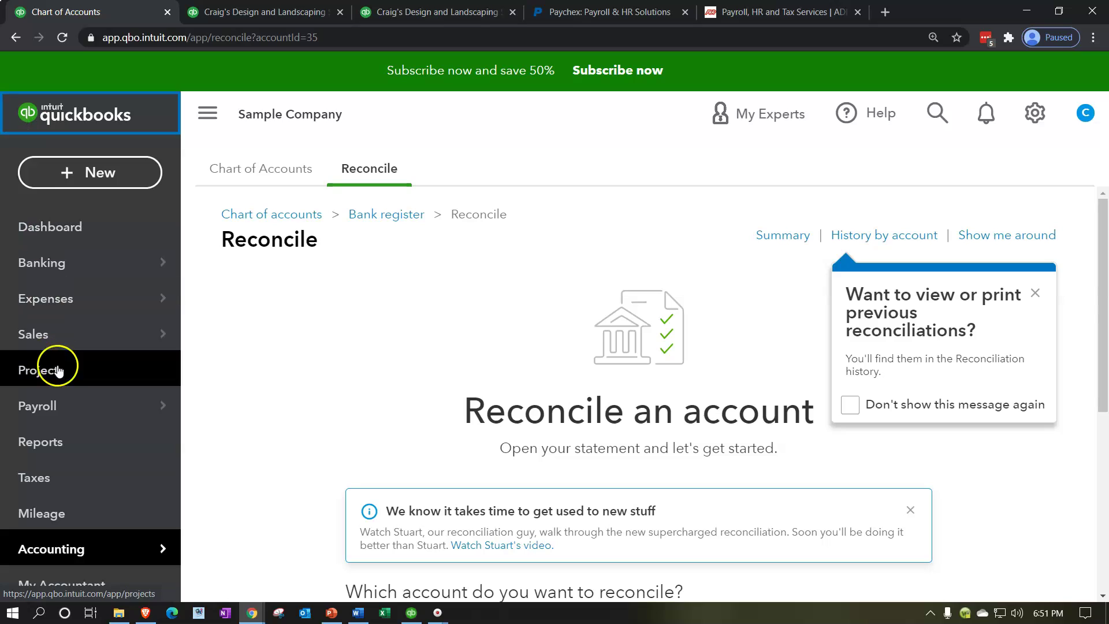
pyautogui.click(75, 549)
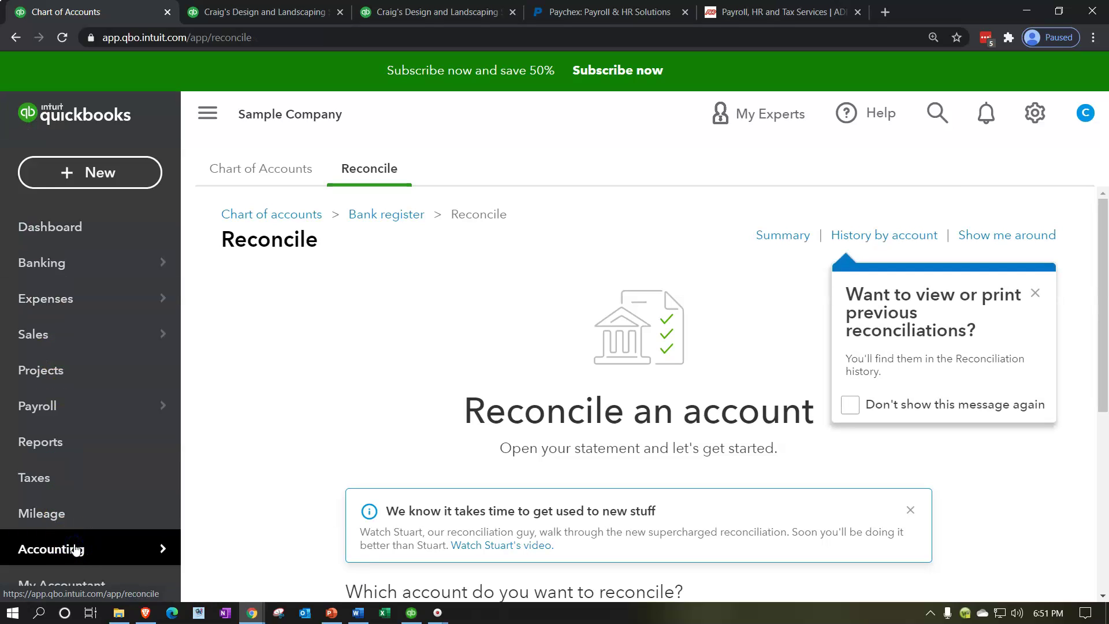
pyautogui.click(58, 444)
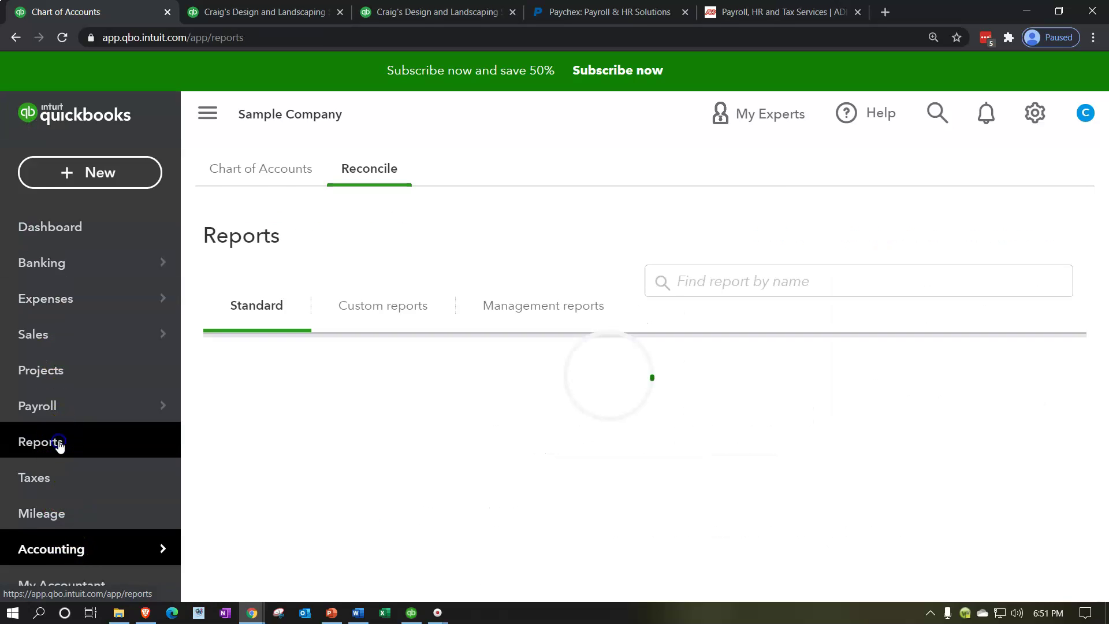
# Search the reports for "recon" and open Reconciliation Reports.
pyautogui.click(749, 226)
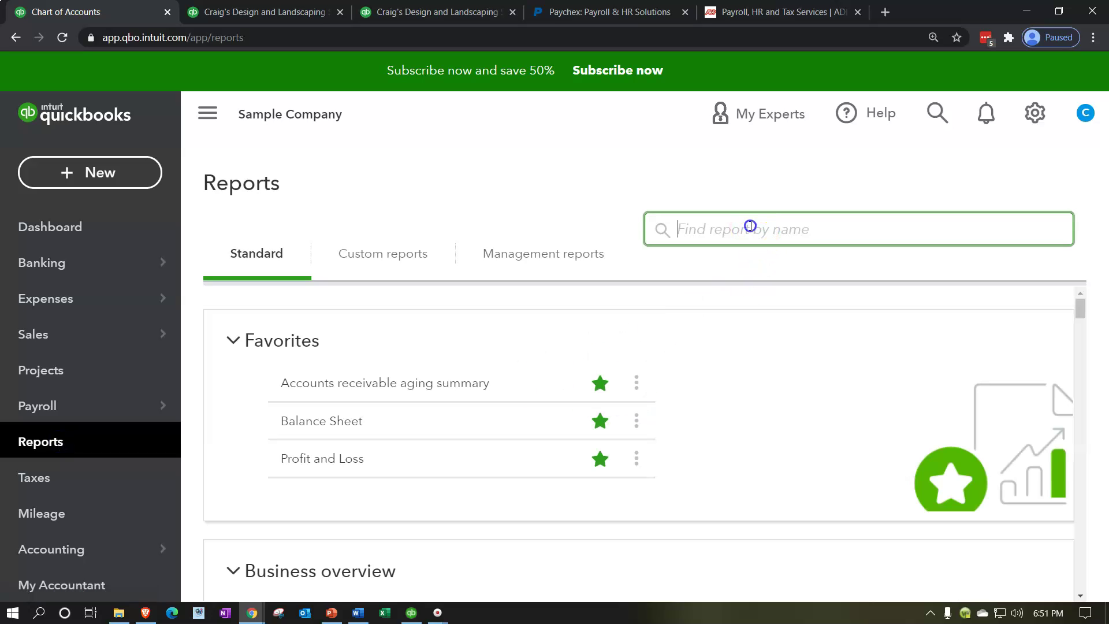
pyautogui.write('rec')
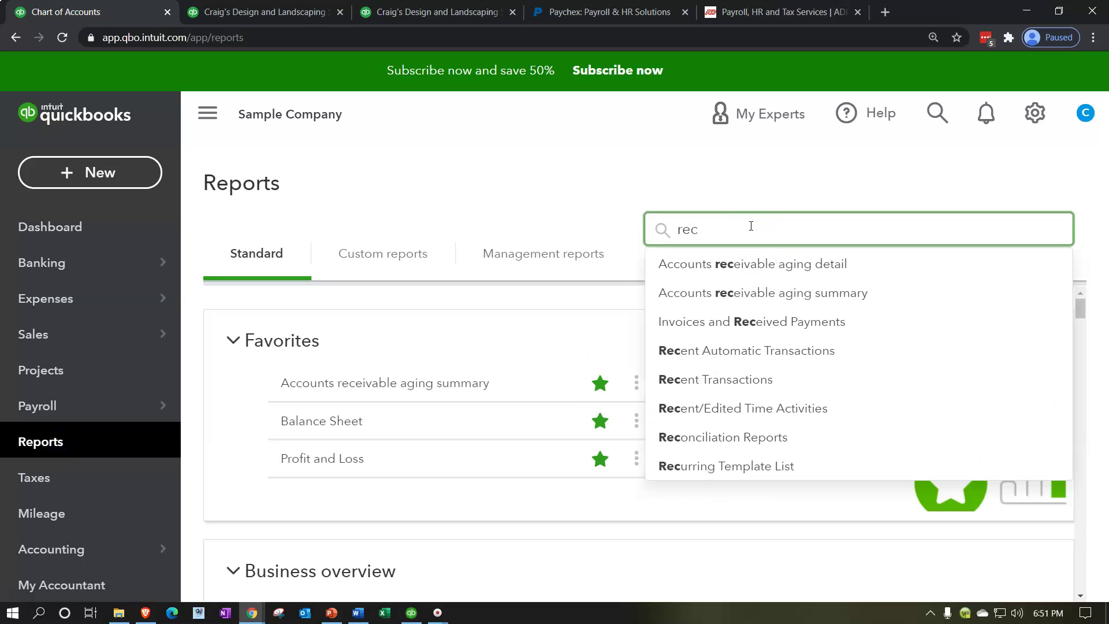
pyautogui.write('i')
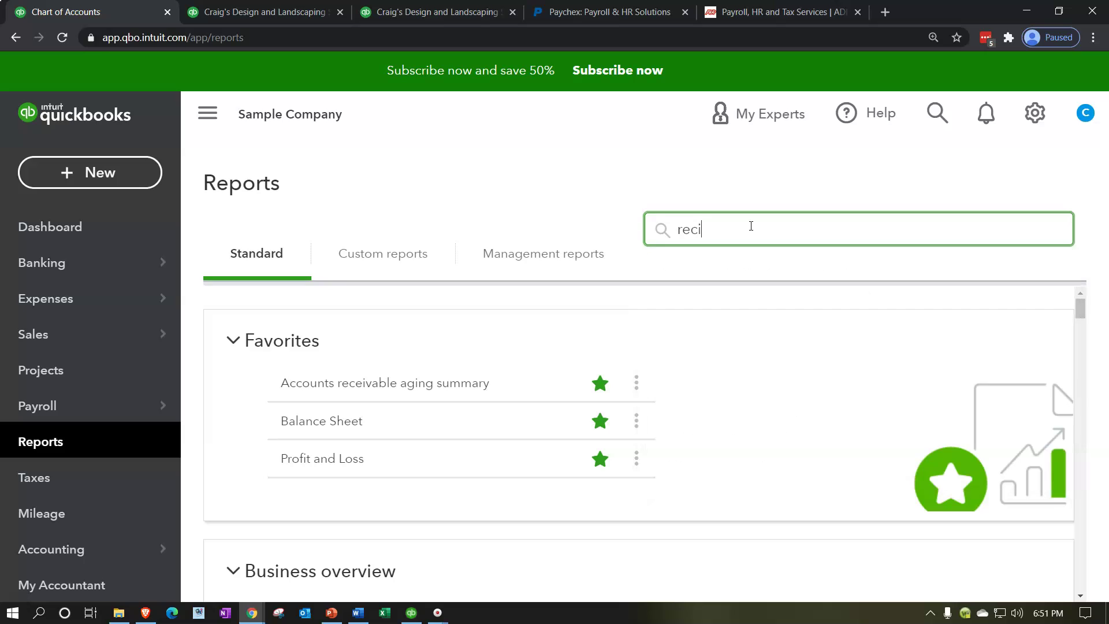
pyautogui.press('BackSpace')
pyautogui.write('i')
pyautogui.press('BackSpace')
pyautogui.write('on')
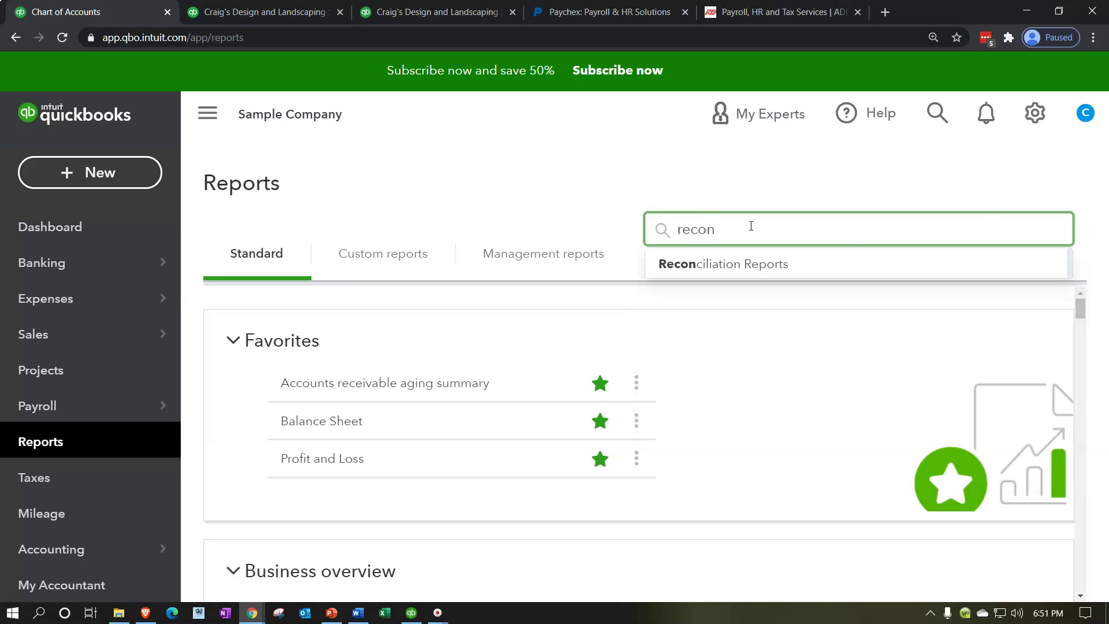
pyautogui.click(735, 263)
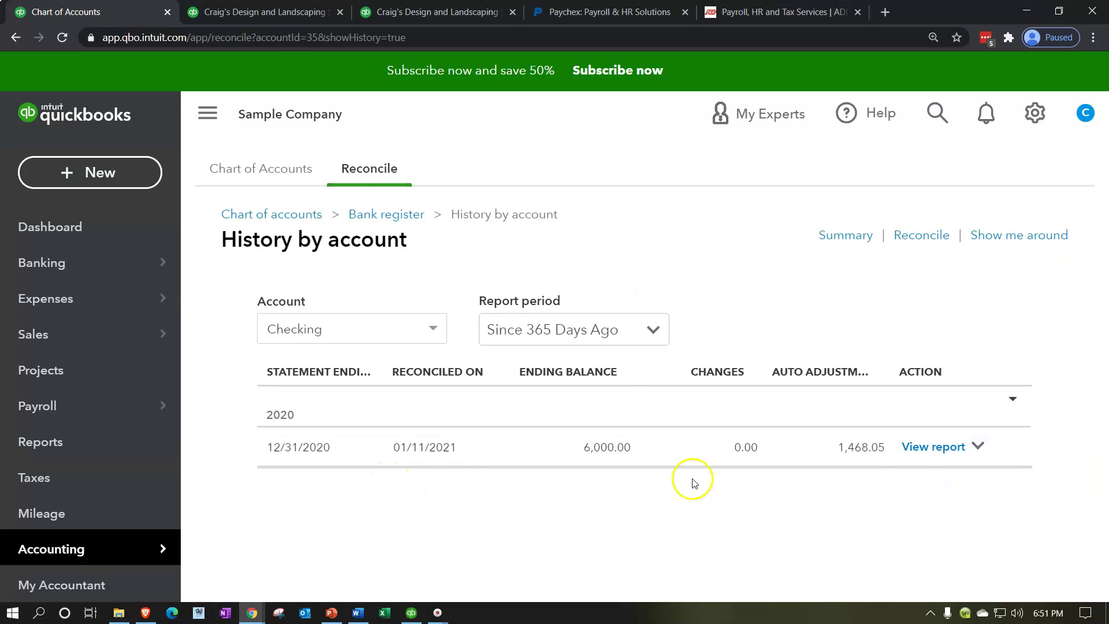
# Open the Checking reconciliation report for 12/31/2020 in a widened view and examine its summary and cleared payments.
pyautogui.click(919, 463)
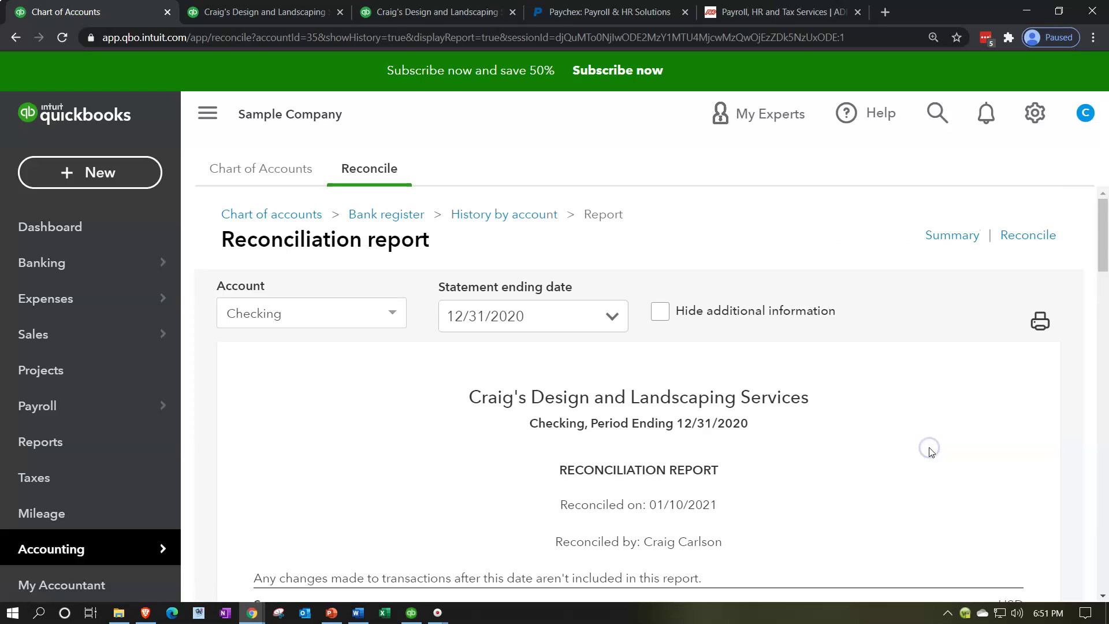
pyautogui.click(207, 113)
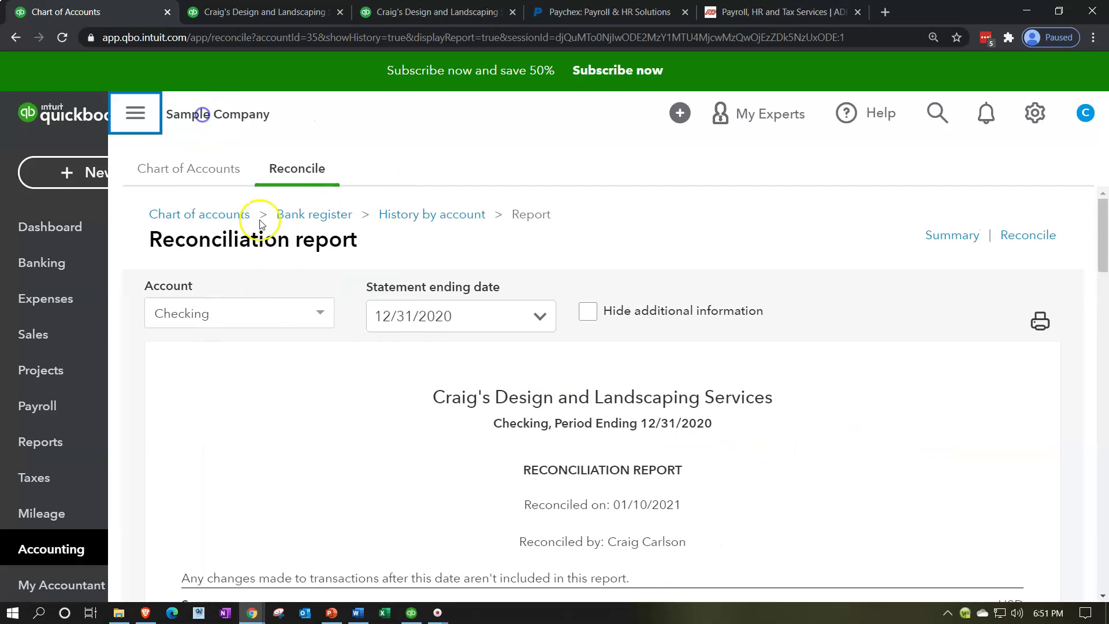
pyautogui.scroll(-5, 279, 358)
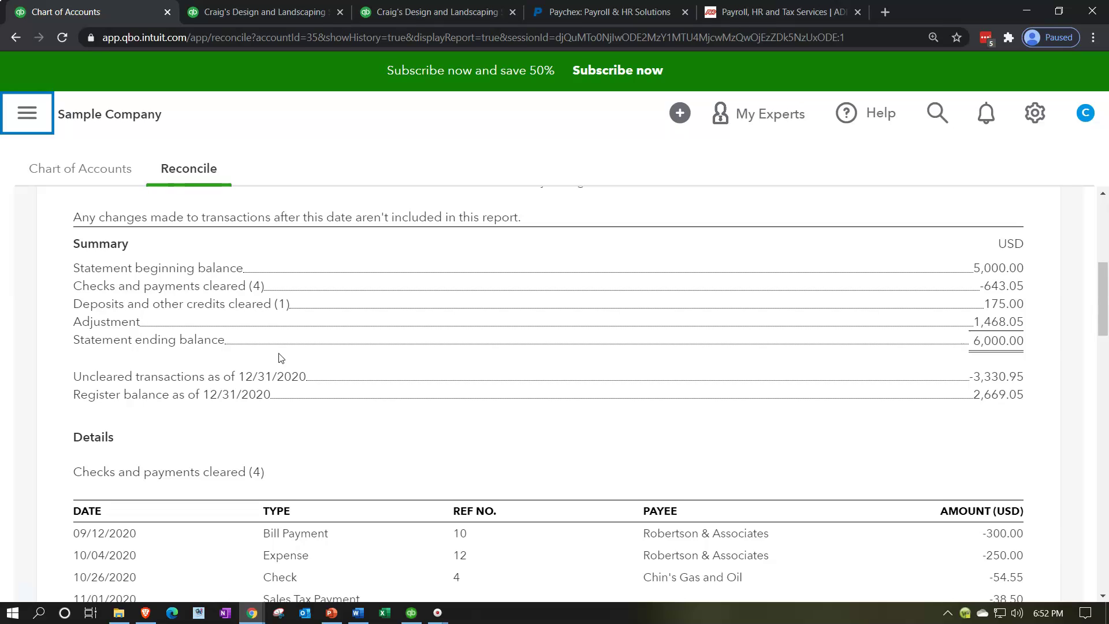
pyautogui.click(267, 366)
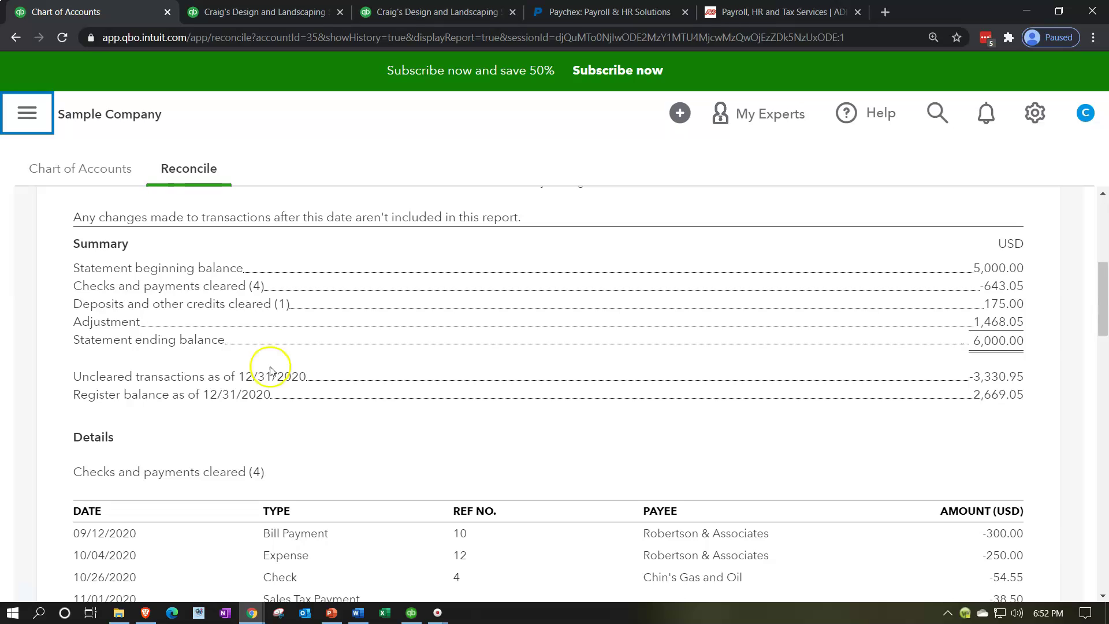